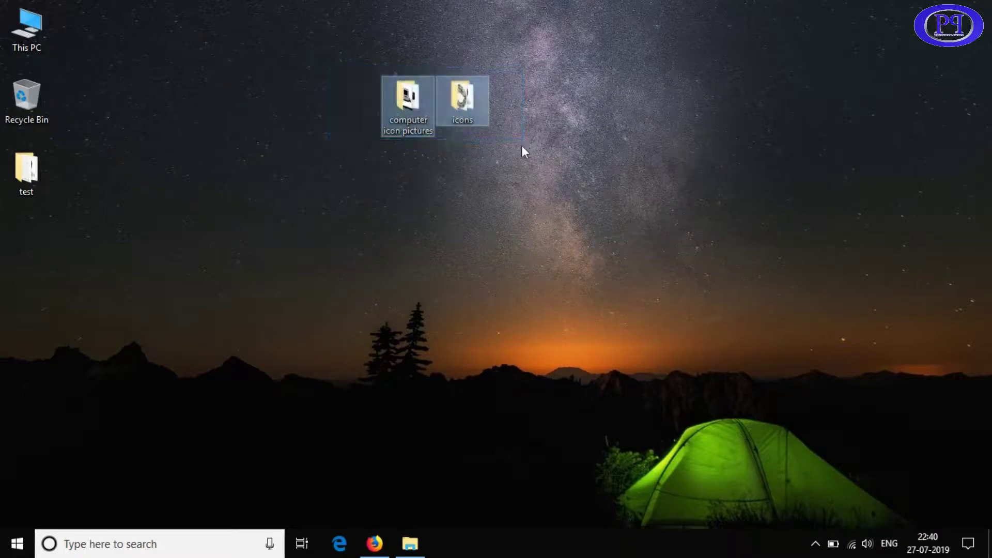
- Open the icons folder on the desktop and look over the icon files it contains
left_click(404, 157)
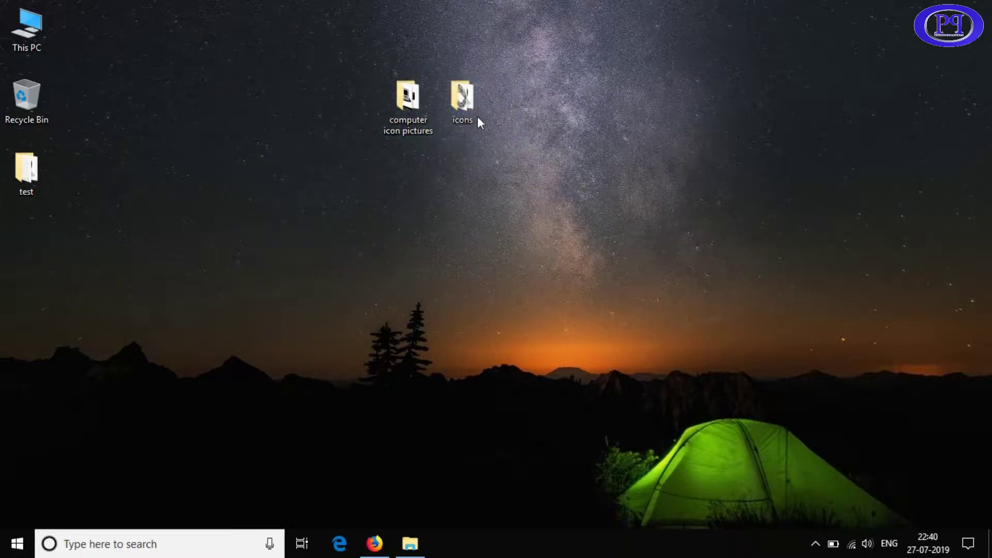
double_click(466, 105)
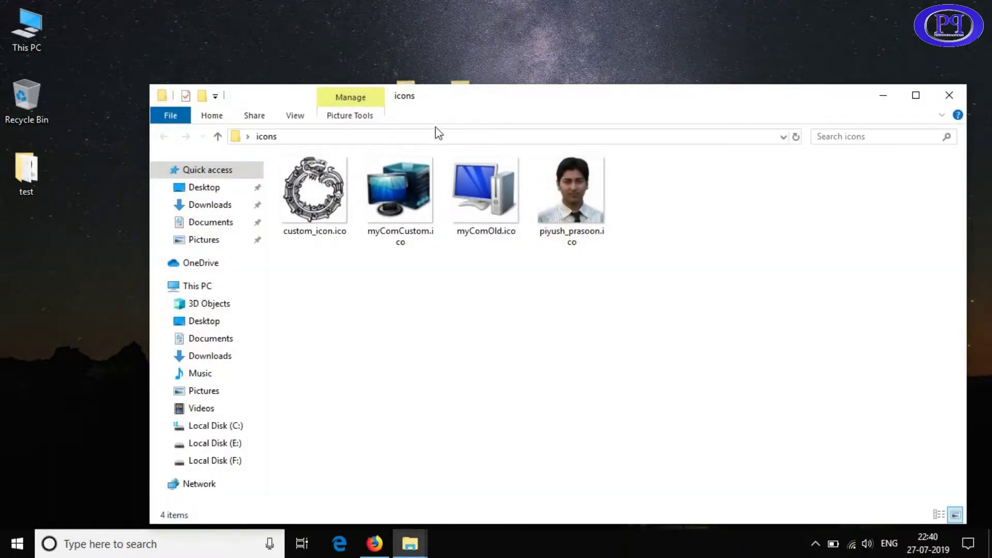
left_click_drag(326, 262, 707, 213)
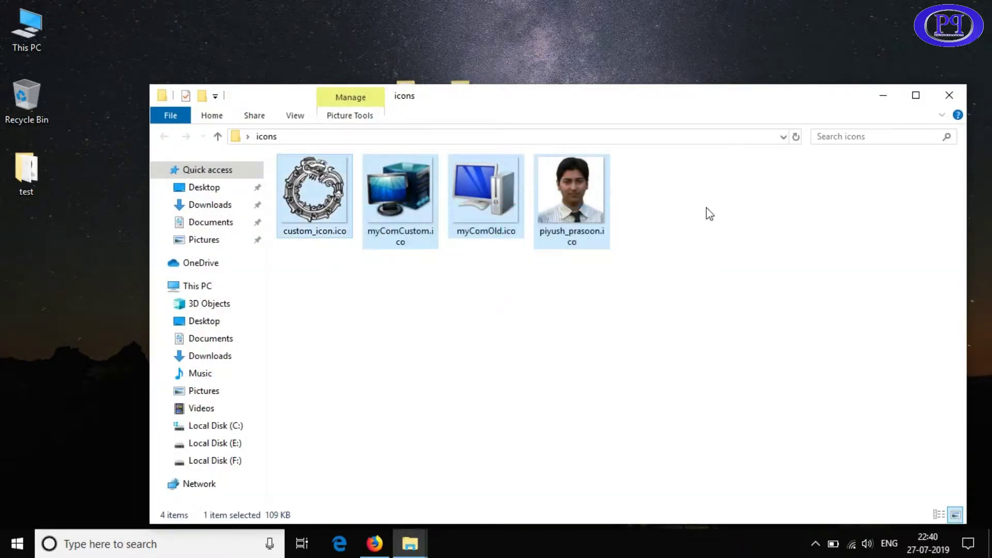
left_click(690, 260)
- Check the file type of custom_icon.ico in its properties, and close the properties and the icons folder
right_click(319, 223)
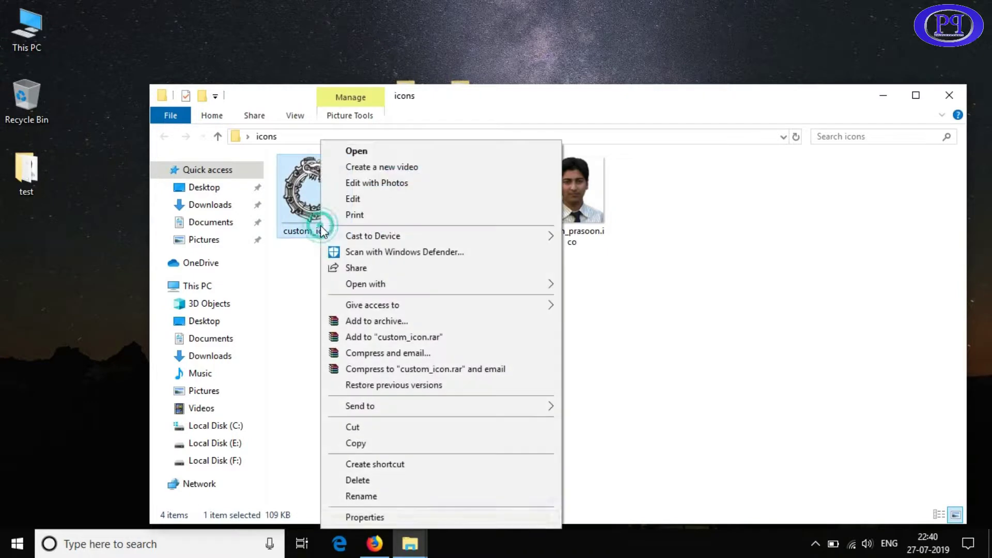
left_click(365, 517)
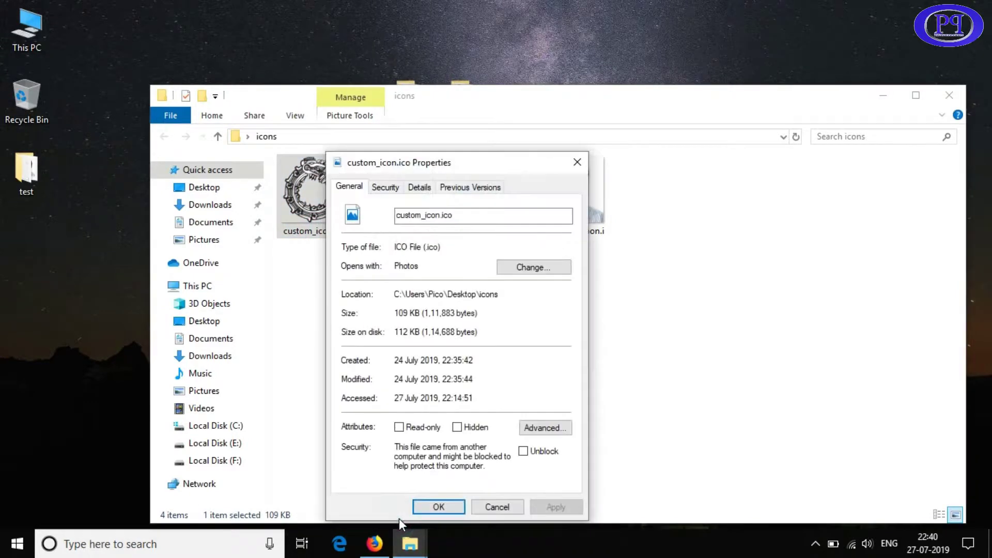
left_click_drag(396, 249, 441, 247)
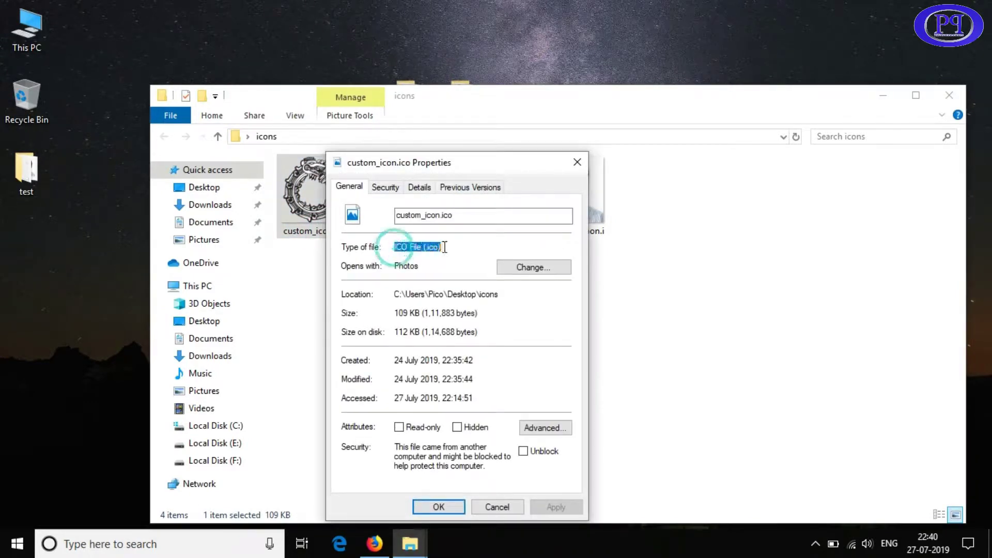
left_click(440, 261)
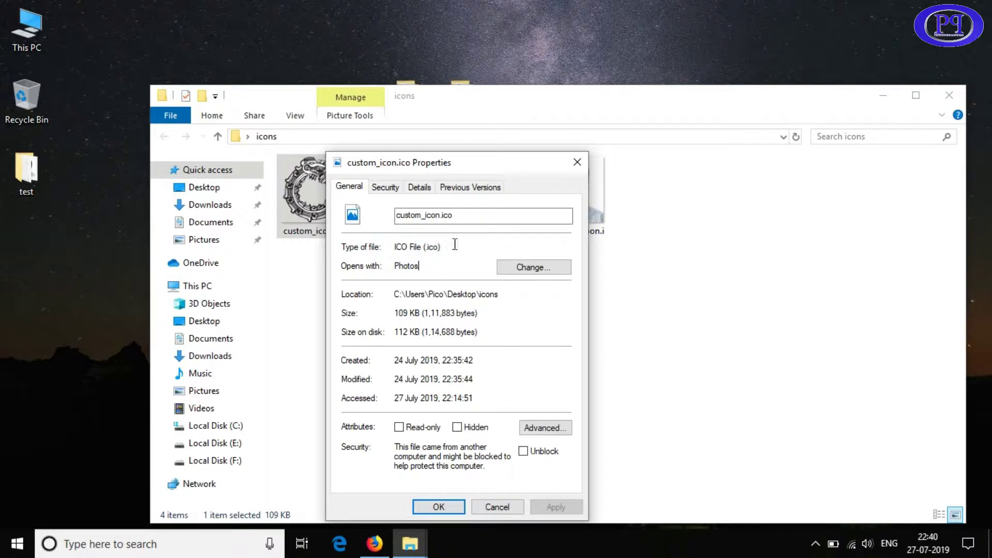
left_click(577, 162)
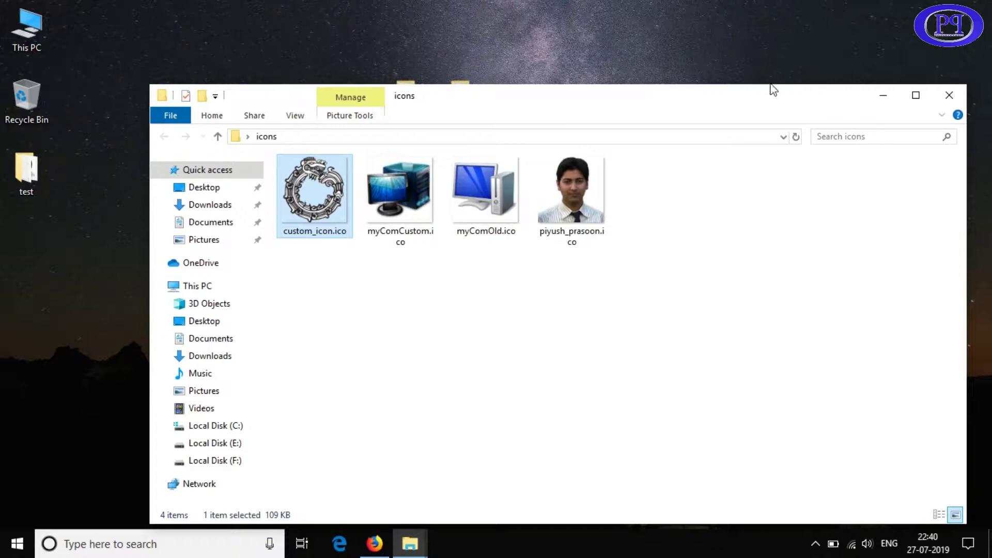
left_click(949, 95)
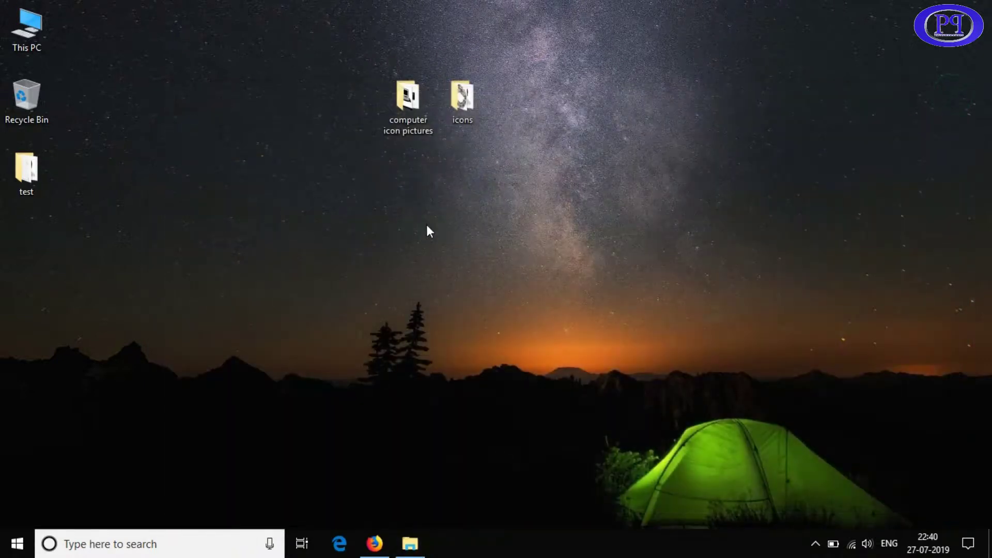
- Open the computer icon pictures folder on the desktop and look over its picture files
double_click(410, 113)
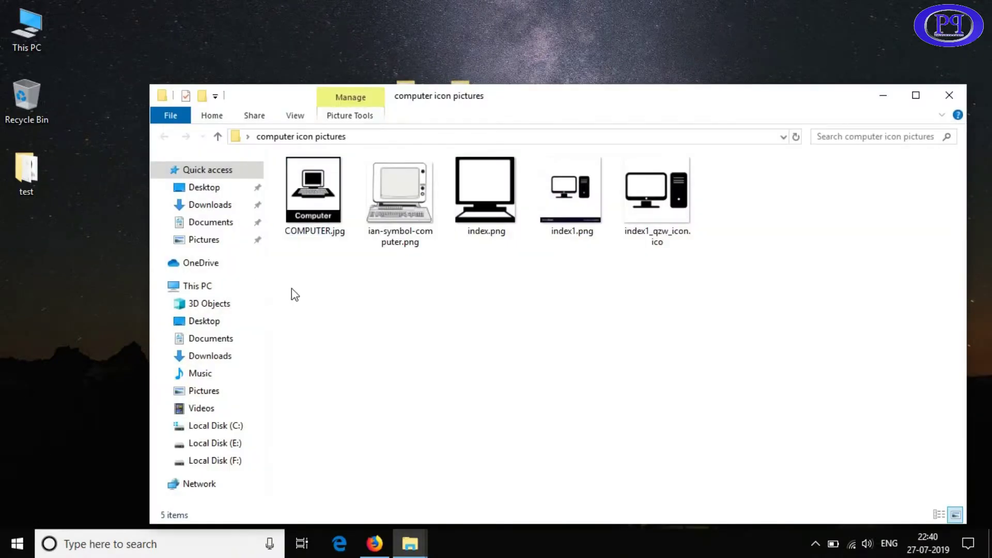
left_click_drag(291, 286, 761, 178)
left_click(488, 318)
left_click_drag(312, 284, 573, 195)
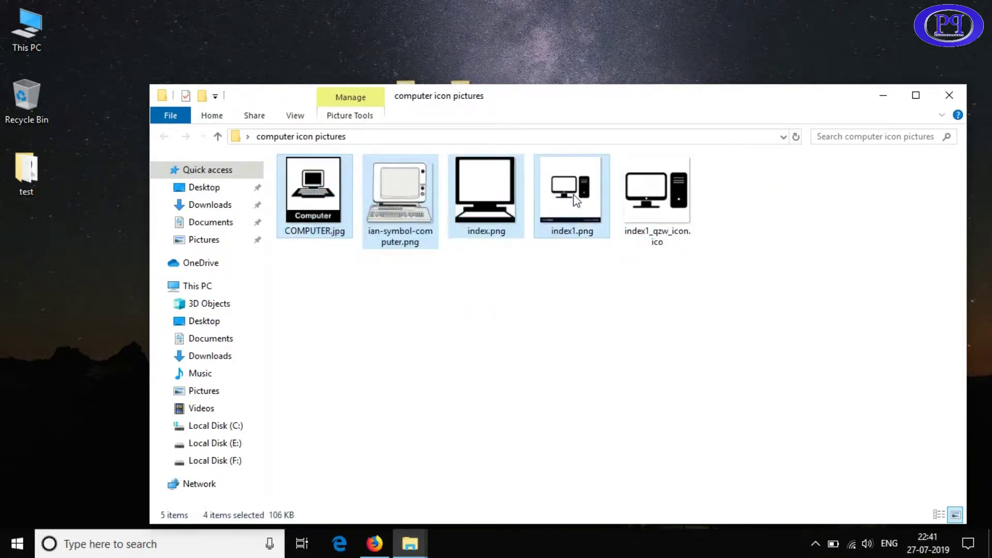
left_click(588, 269)
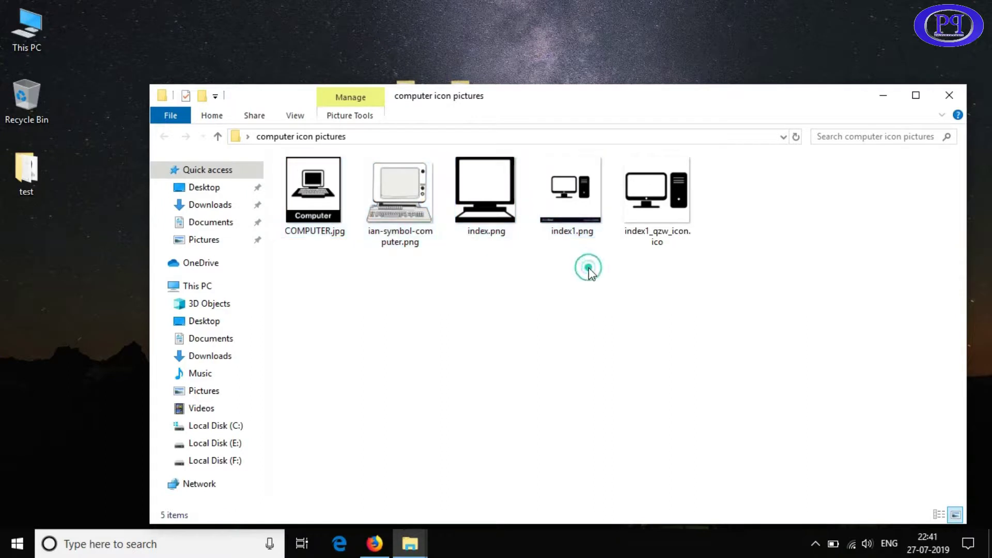
- Open the properties of COMPUTER.jpg and check its file type
left_click(330, 210)
right_click(318, 212)
left_click(381, 514)
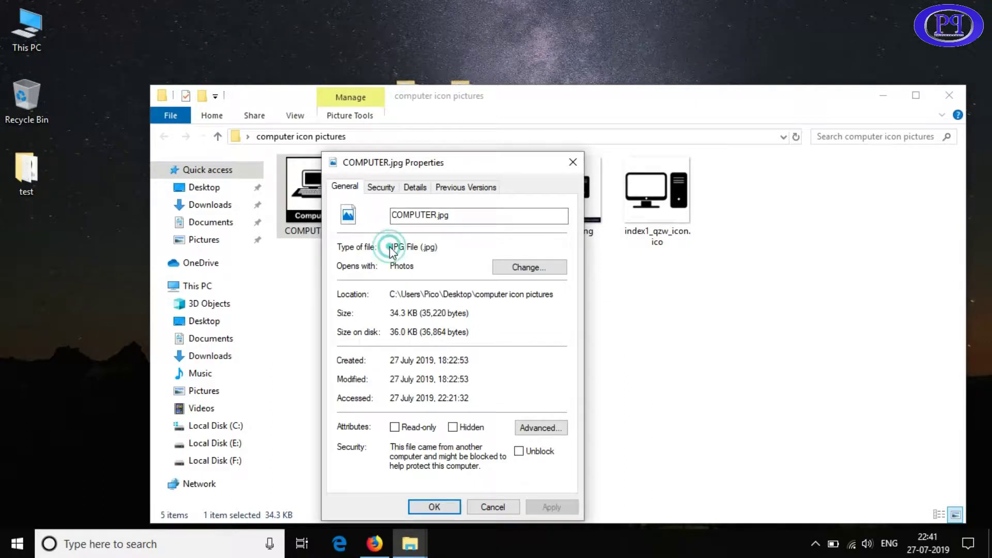
left_click_drag(391, 247, 452, 247)
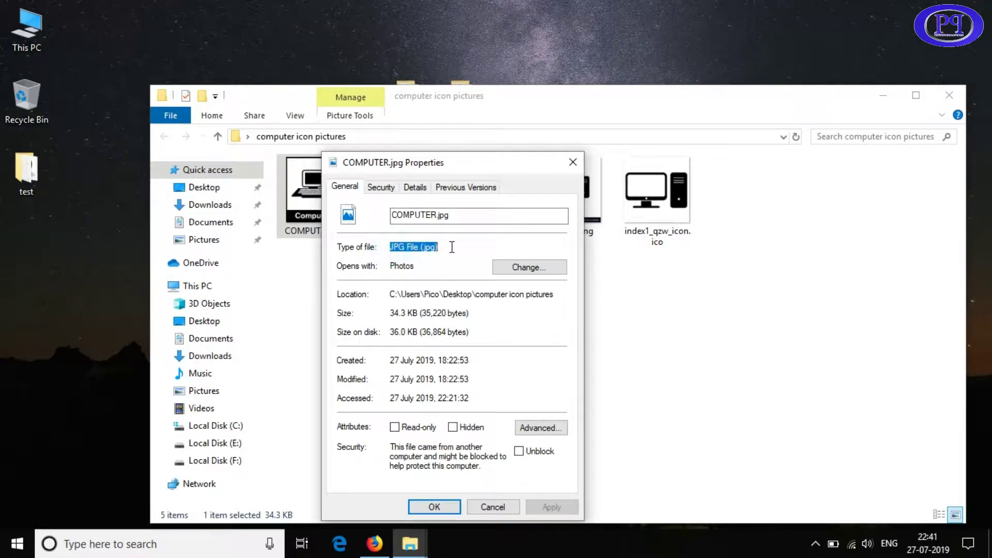
- Open the properties of index1_qzw_icon.ico alongside those of COMPUTER.jpg
left_click(665, 188)
right_click(666, 188)
left_click(733, 519)
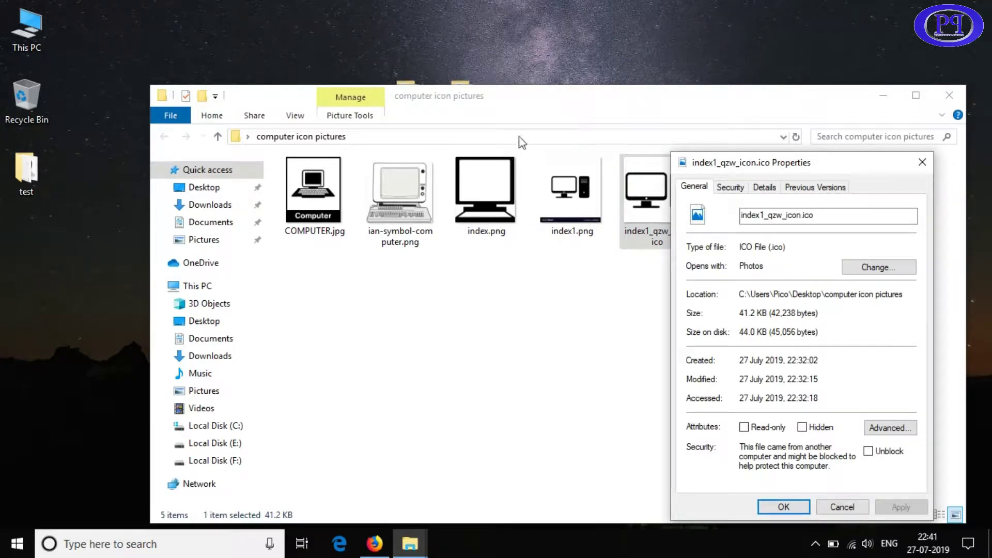
key("Escape")
- Bring both properties windows to the front side by side, compare the file types of COMPUTER.jpg and index1_qzw_icon.ico, and close both windows
left_click_drag(608, 107, 533, 58)
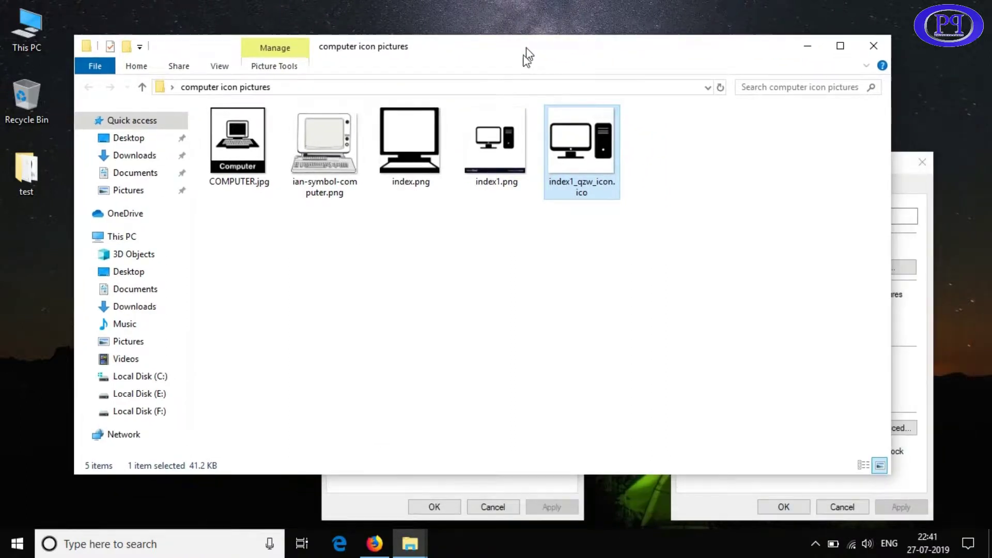
left_click(512, 482)
left_click(724, 486)
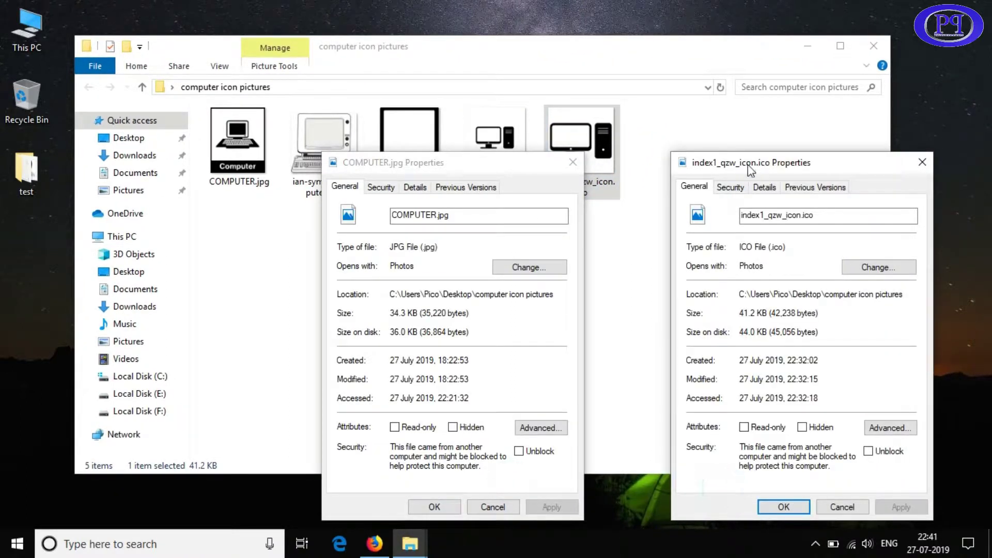
left_click_drag(750, 171, 707, 170)
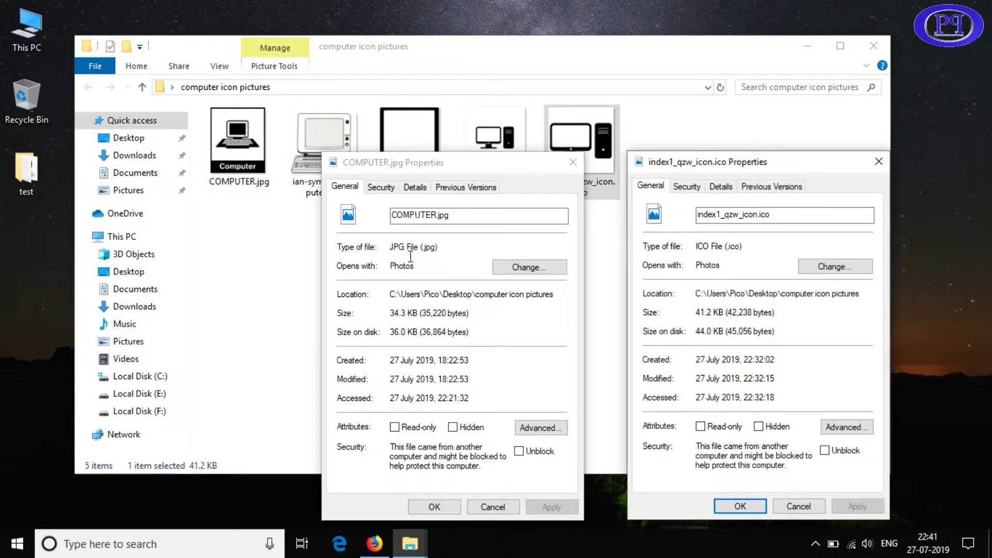
left_click_drag(406, 249, 440, 248)
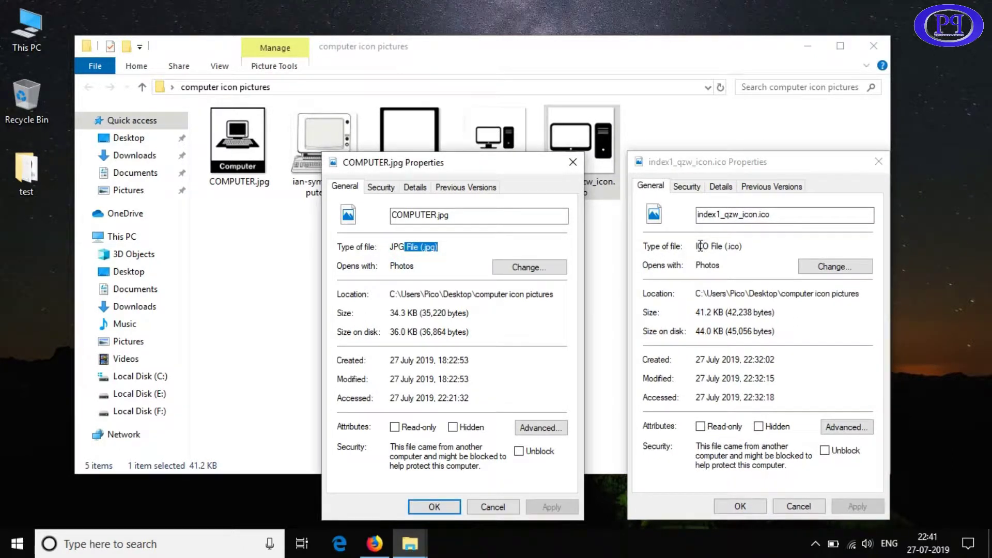
left_click_drag(700, 246, 742, 247)
left_click(886, 157)
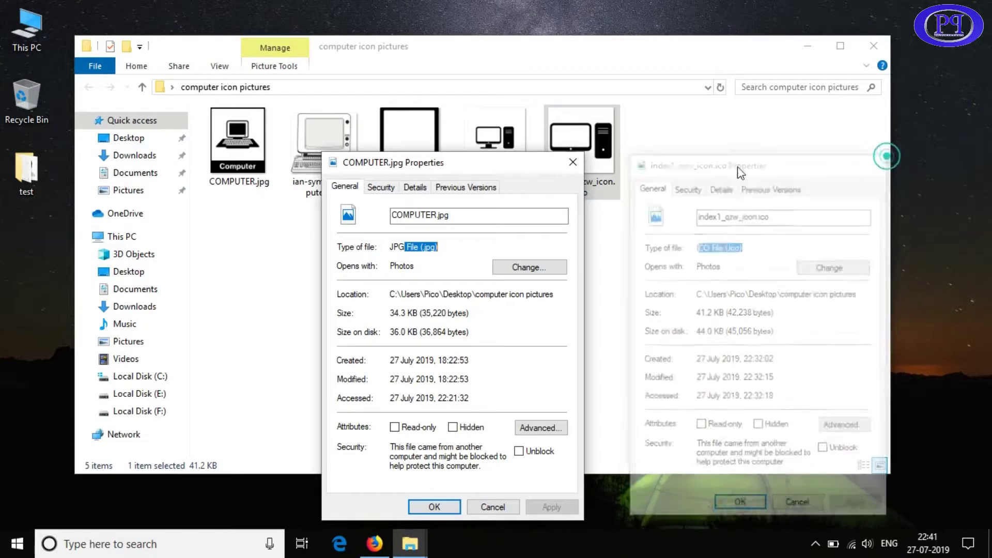
left_click(573, 161)
left_click(486, 308)
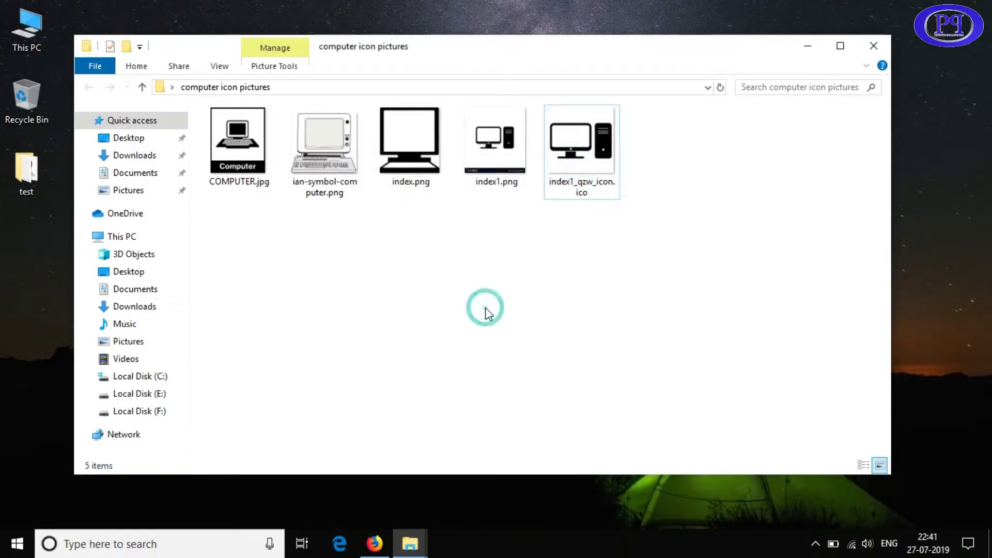
- Pick out ian-symbol-computer.png as the picture to convert and switch to the ICO Convert page in Firefox
left_click(326, 142)
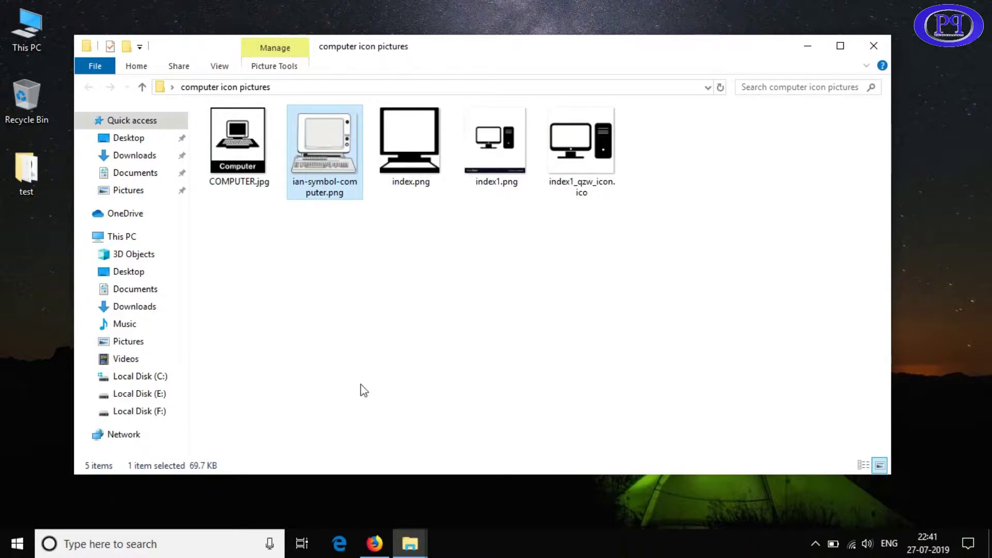
left_click(595, 213)
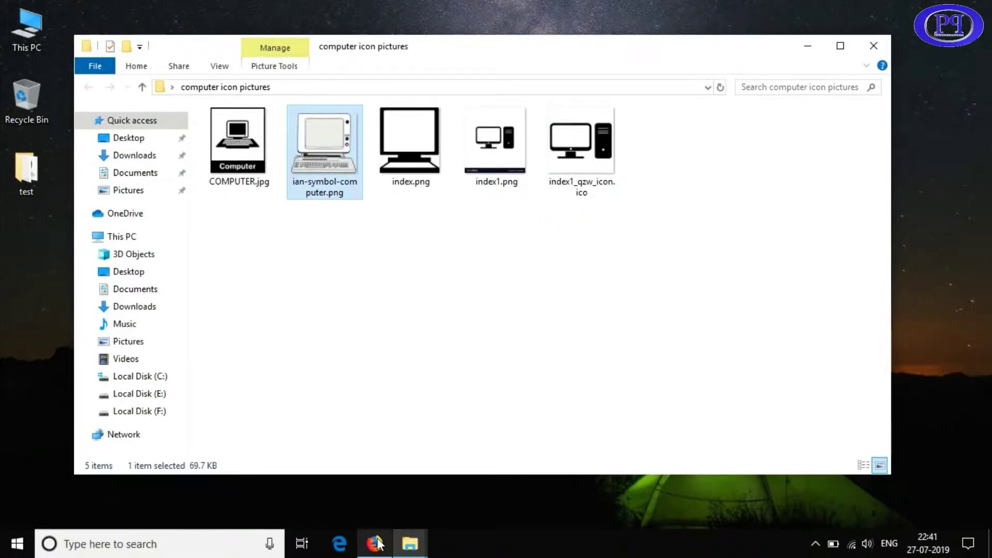
left_click(374, 544)
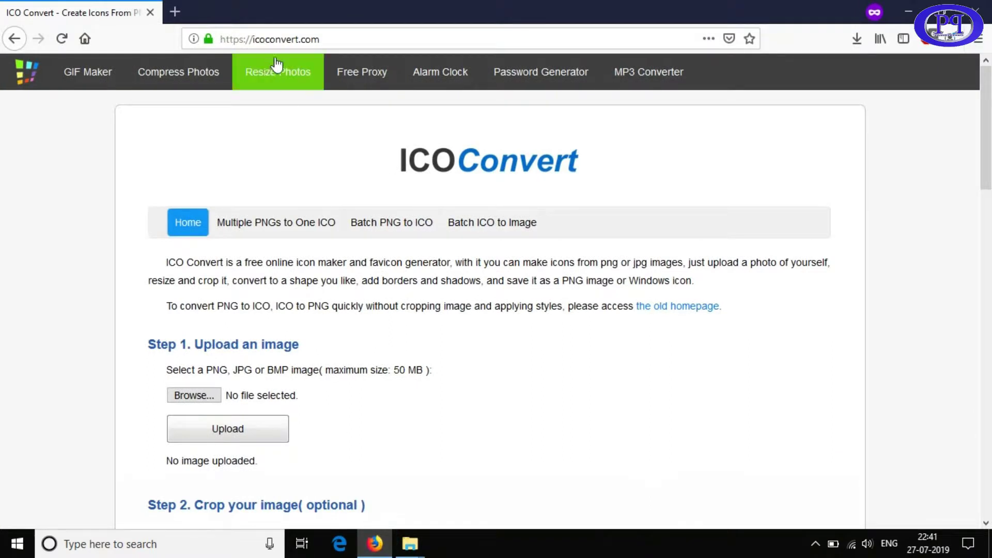
left_click(360, 37)
key("ctrl+c")
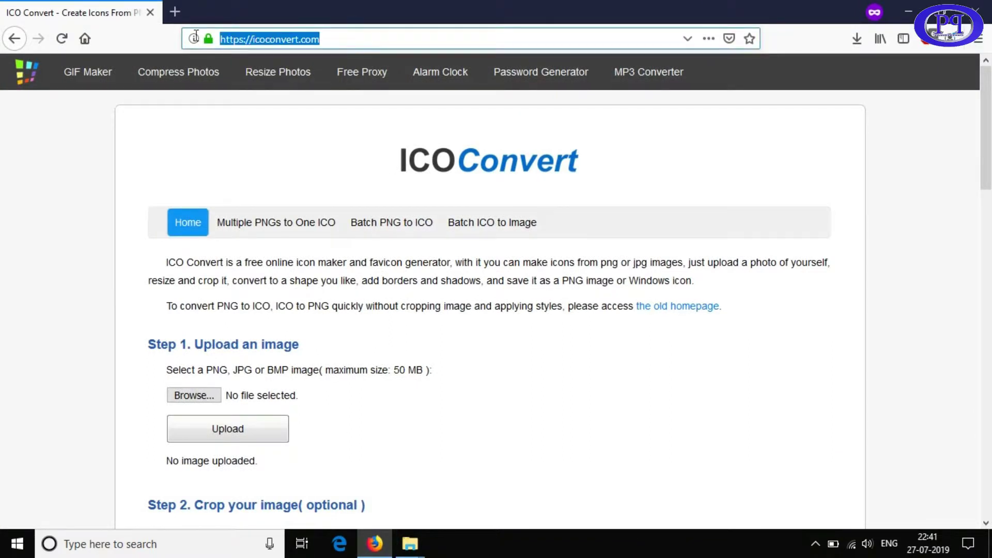
key("super+r")
type("notepa")
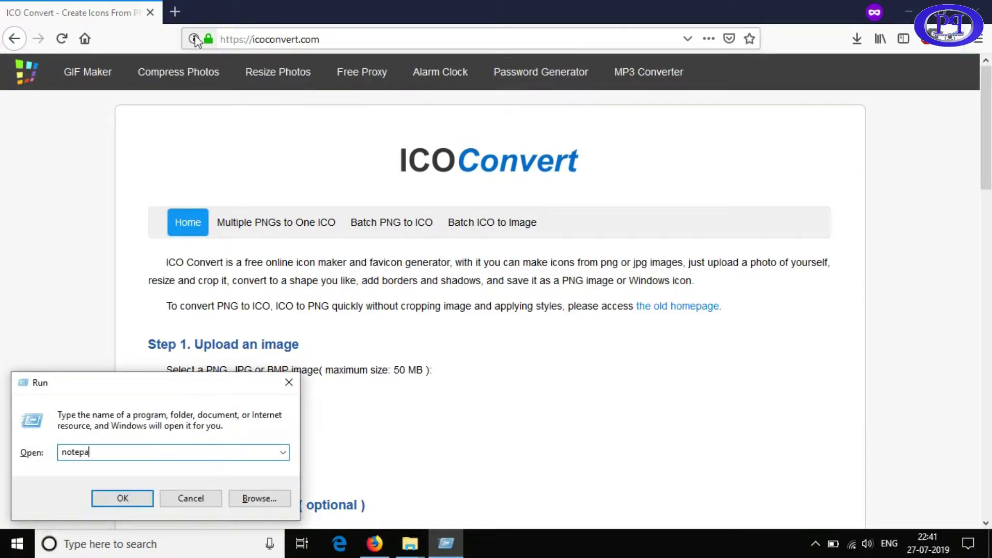
type("d")
key("Return")
key("ctrl+v")
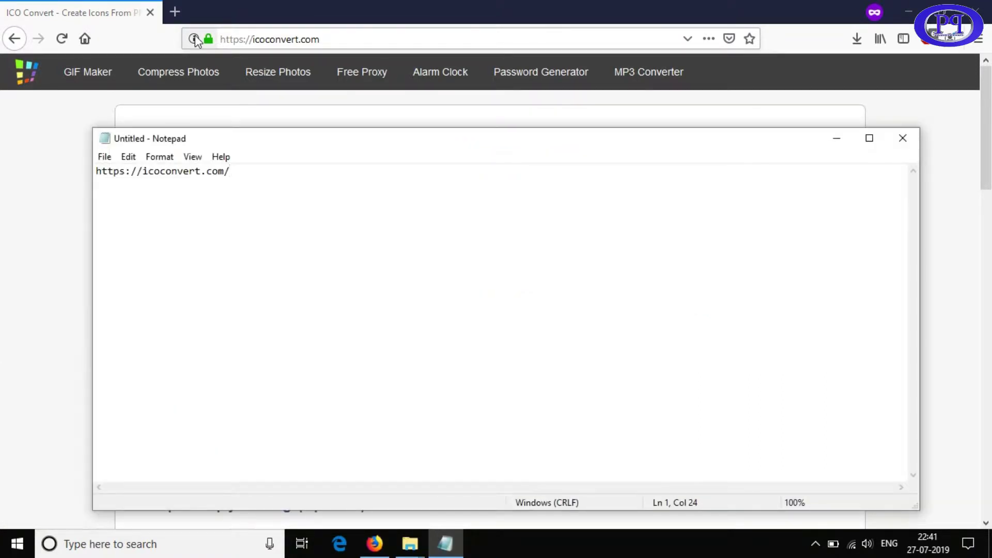
- Enlarge the pasted address in Notepad to 220% zoom, and close the document without saving
key("ctrl+a")
key("ctrl+plus")
key("ctrl+plus")
key("ctrl+plus")
key("ctrl+plus")
key("ctrl+plus")
key("ctrl+plus")
key("ctrl+plus")
key("ctrl+plus")
key("ctrl+plus")
key("ctrl+plus")
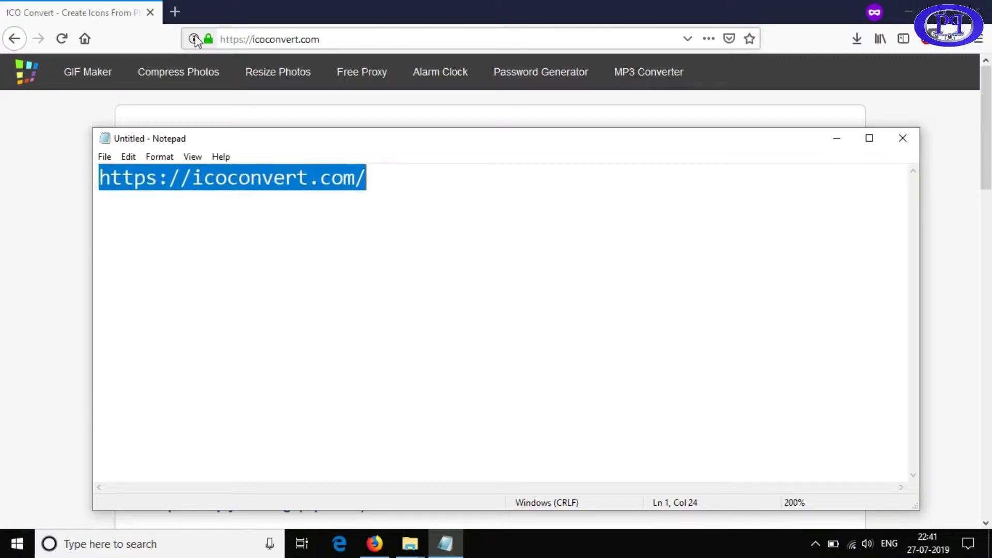
key("ctrl+plus")
key("ctrl+plus")
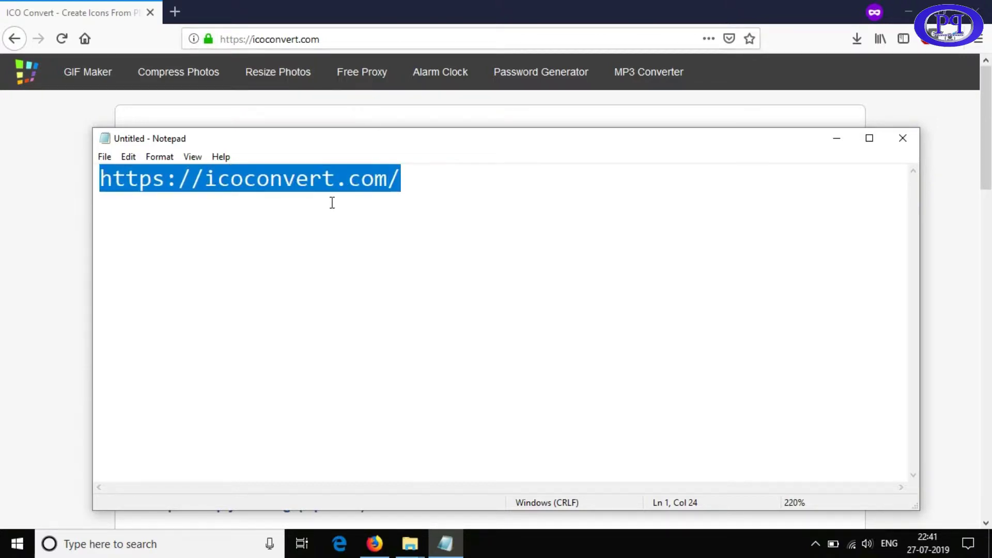
left_click(903, 139)
left_click(533, 278)
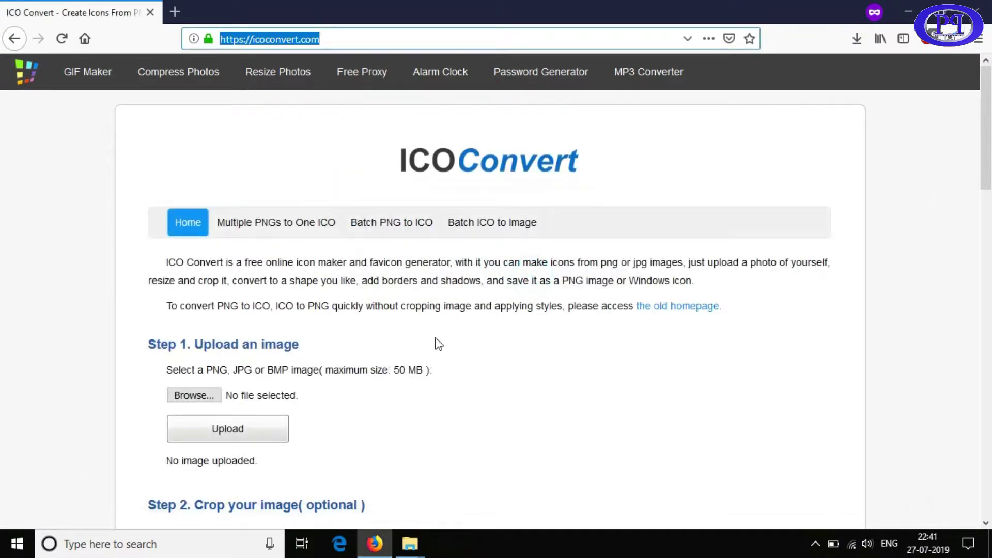
left_click(315, 142)
- Upload ian-symbol-computer.png from the computer icon pictures folder to the ICO converter
left_click(188, 396)
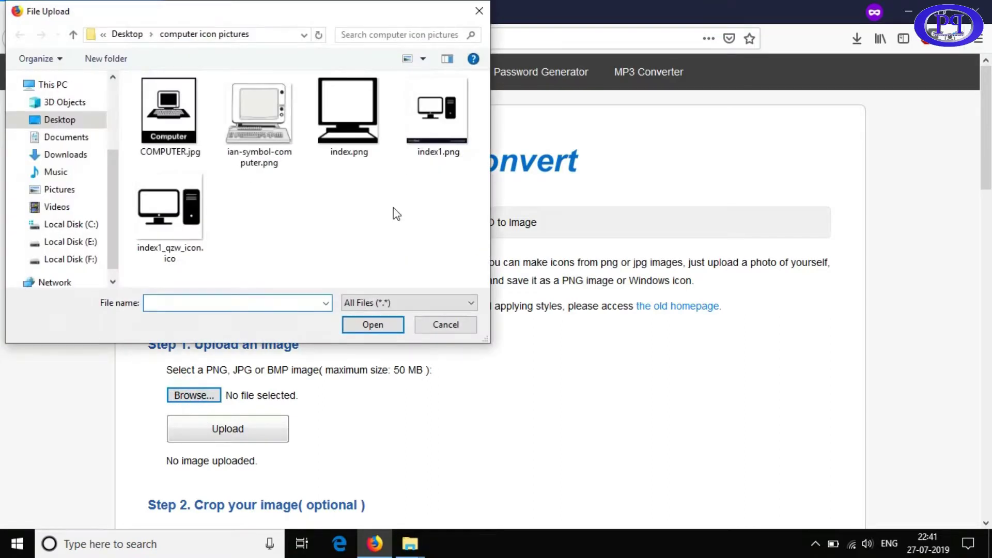
double_click(270, 122)
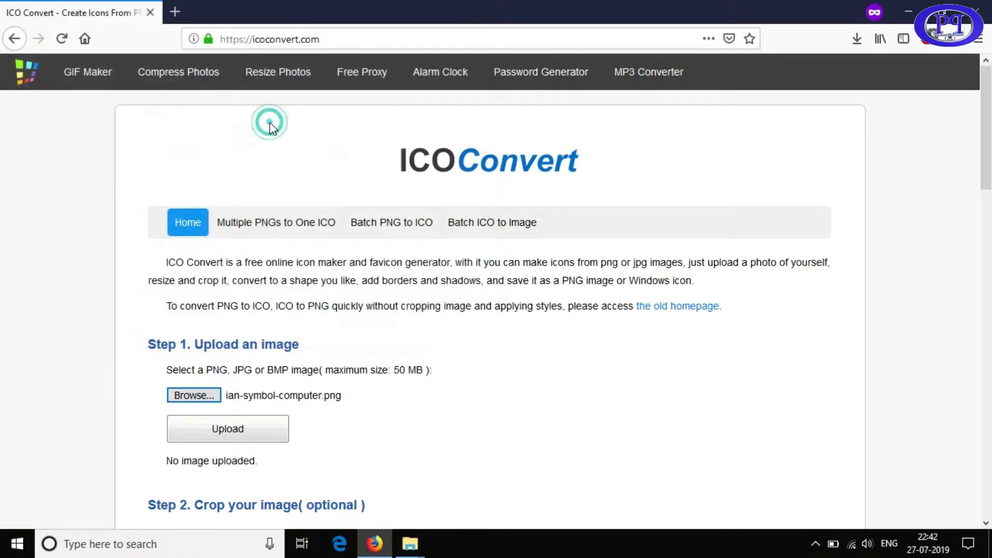
left_click(225, 435)
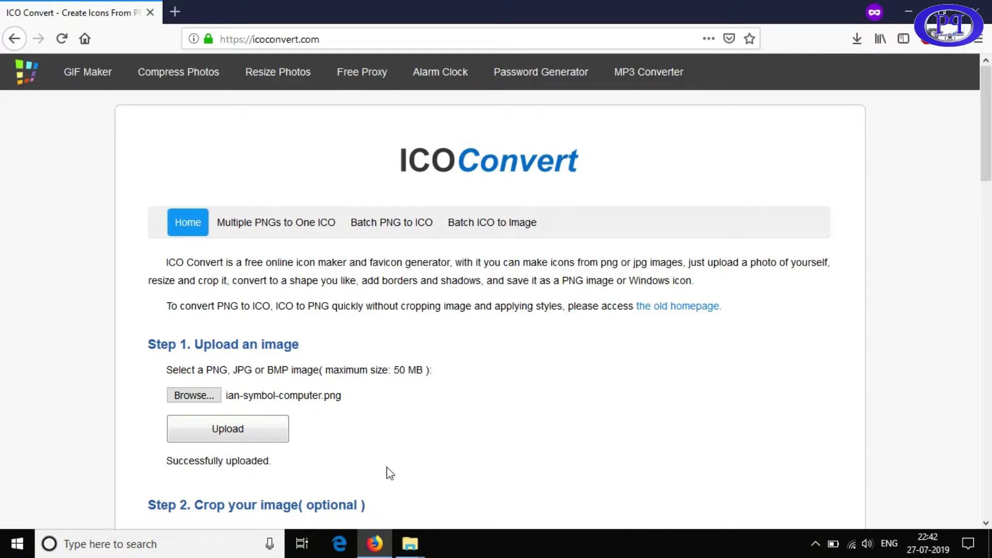
- Select a square crop area of about 364 × 364 over the uploaded computer image, starting near its upper-left corner
scroll(388, 473, "down", 8)
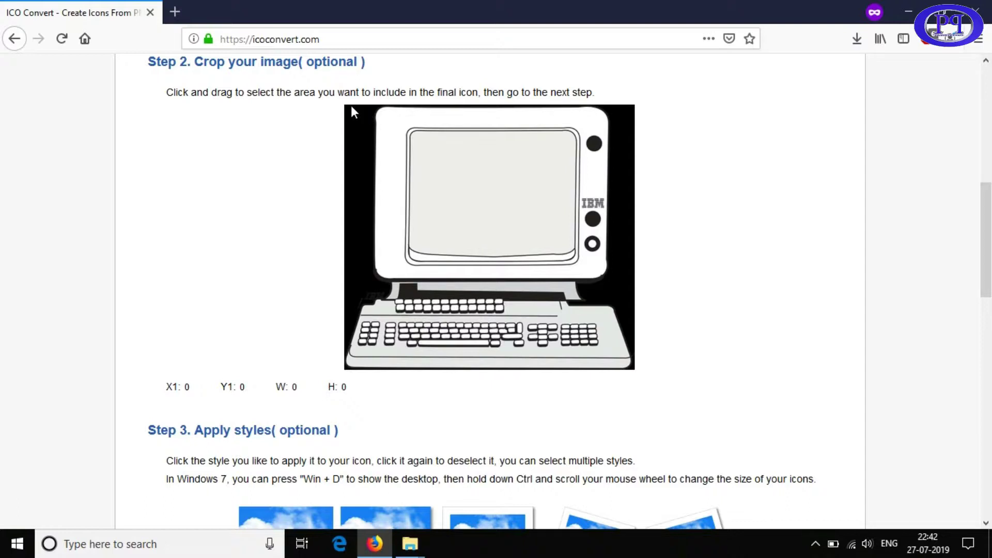
left_click_drag(351, 105, 659, 365)
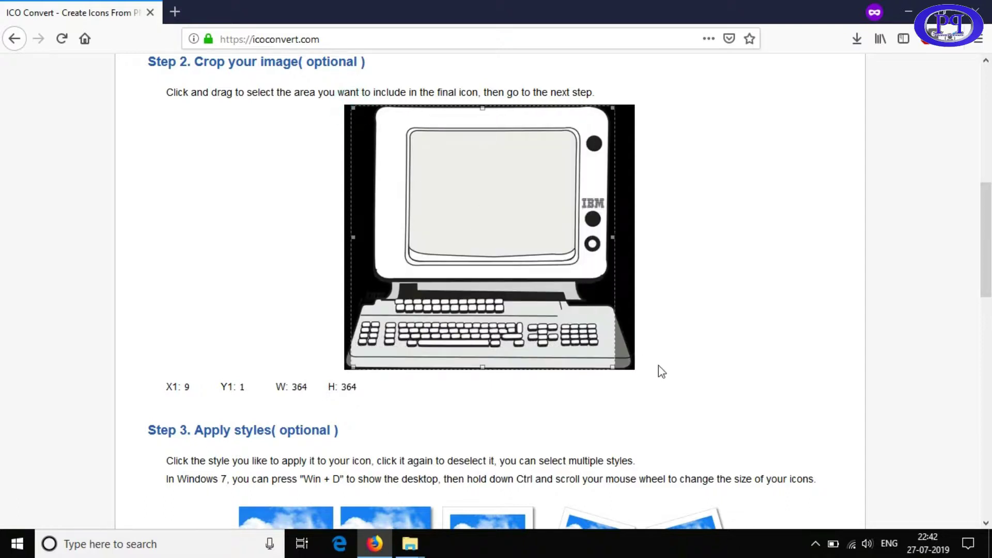
- Adjust the crop area over the computer image to about 365 × 365, starting at X 17, Y 0
left_click(612, 234)
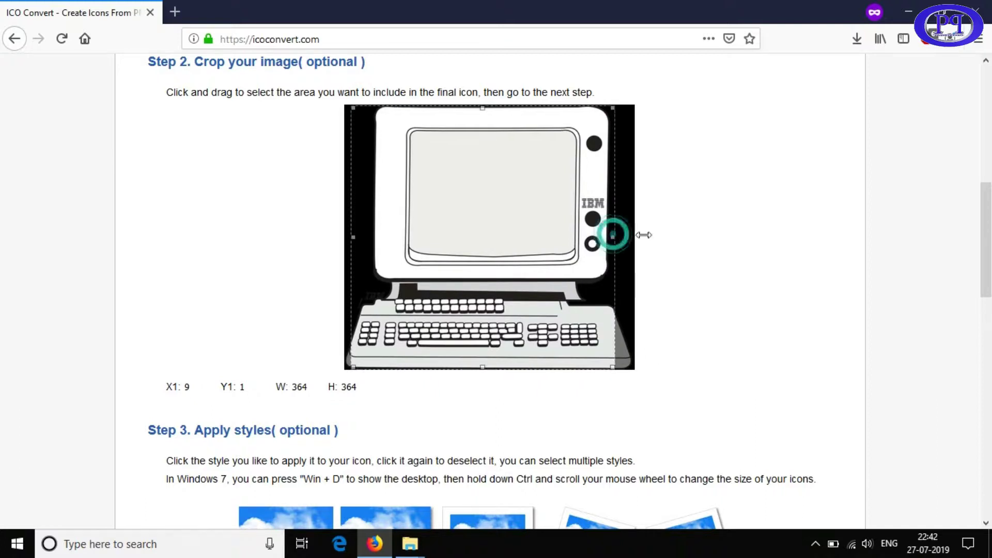
left_click_drag(547, 238, 553, 237)
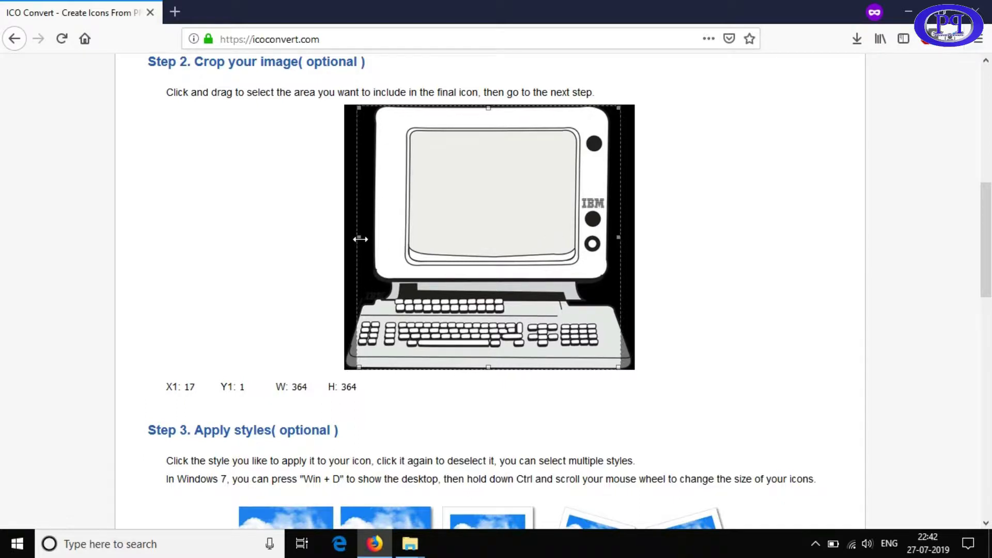
mouse_move(496, 105)
left_mouse_down()
mouse_move(487, 111)
mouse_move(487, 101)
left_mouse_up()
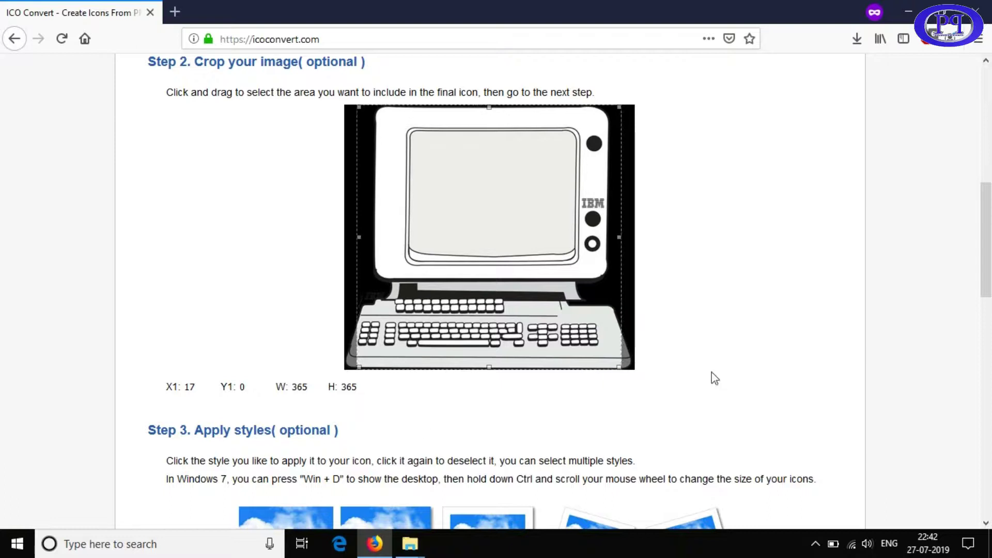
- Convert the cropped image to an ICO for Windows 7, Windows 8, Vista and XP, and save the resulting icon file
scroll(698, 281, "down", 2)
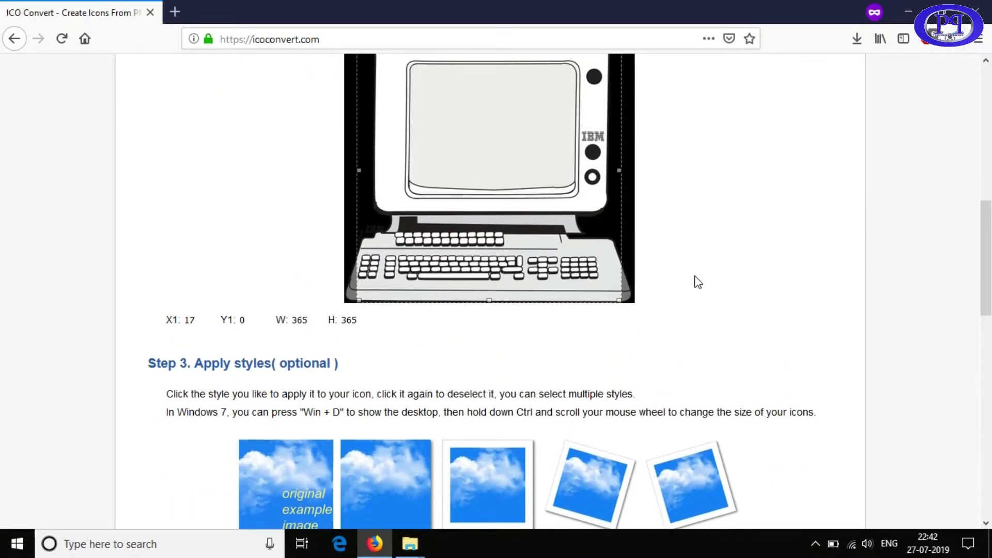
scroll(697, 281, "down", 6)
scroll(694, 282, "down", 2)
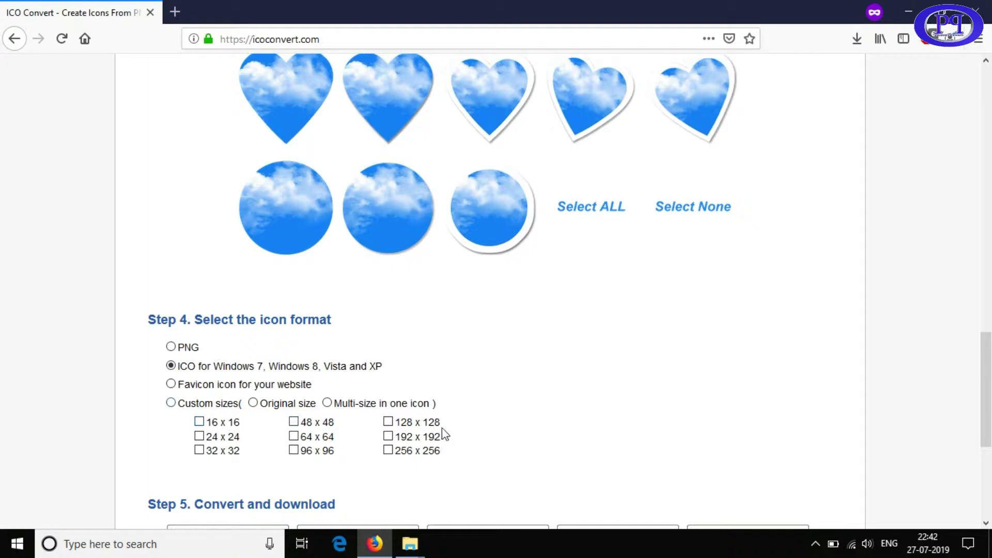
scroll(442, 434, "down", 3)
scroll(442, 428, "down", 1)
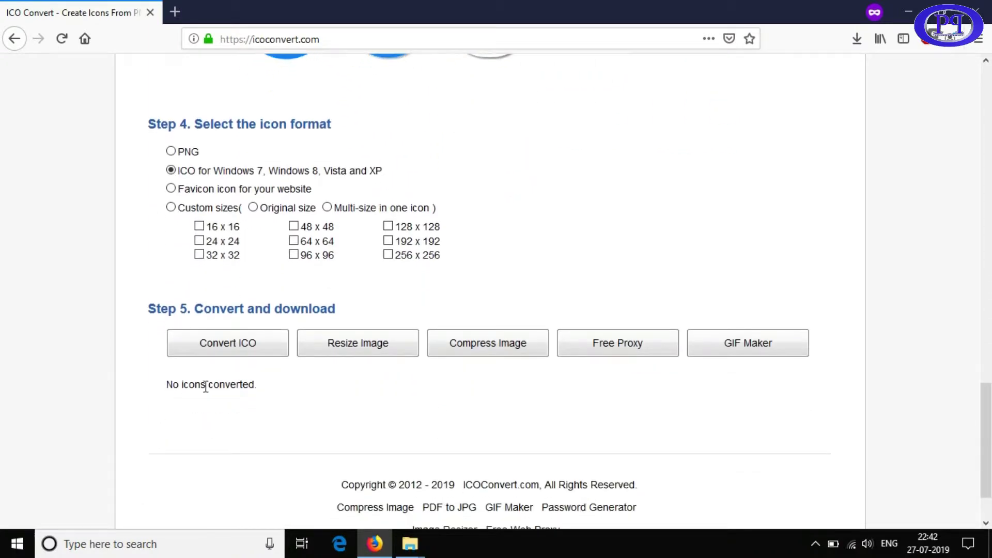
left_click(230, 355)
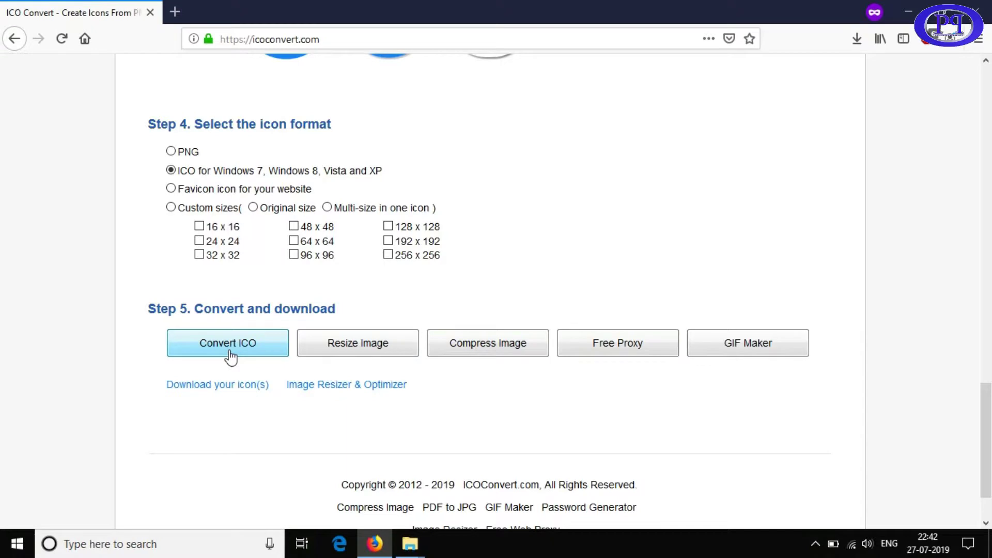
left_click(218, 382)
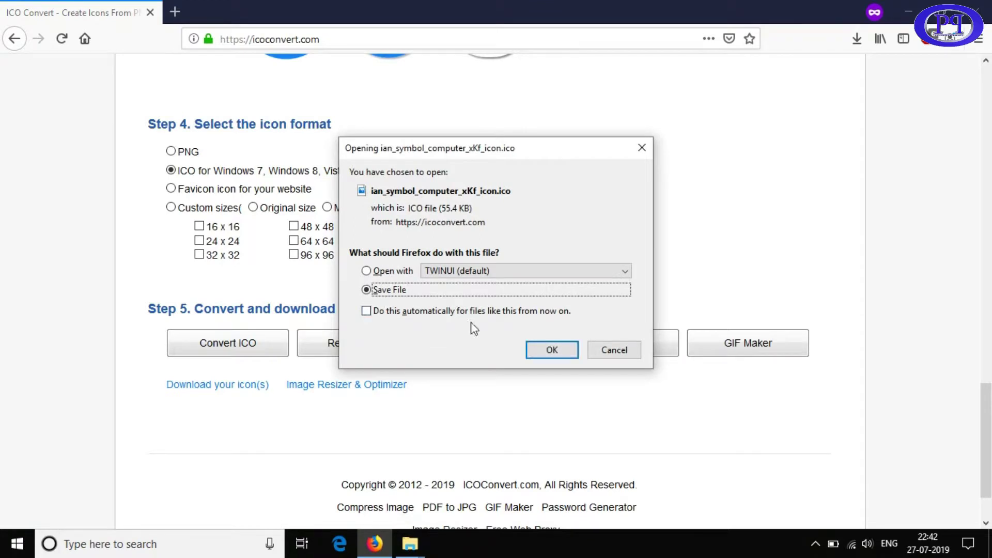
left_click(558, 354)
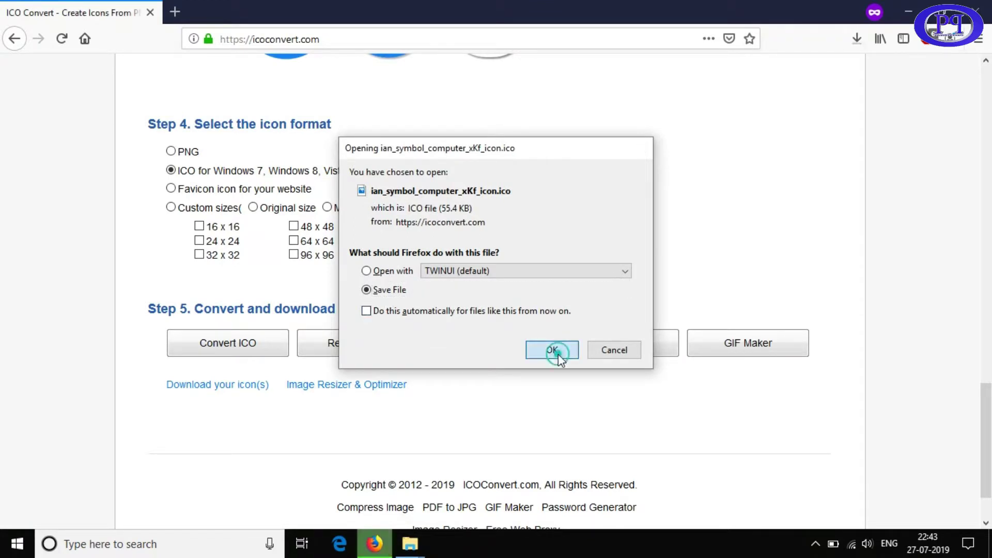
- Move the downloaded ian_symbol_computer_xKf_icon.ico from the Downloads folder into the computer icon pictures folder, keeping its name
left_click(859, 42)
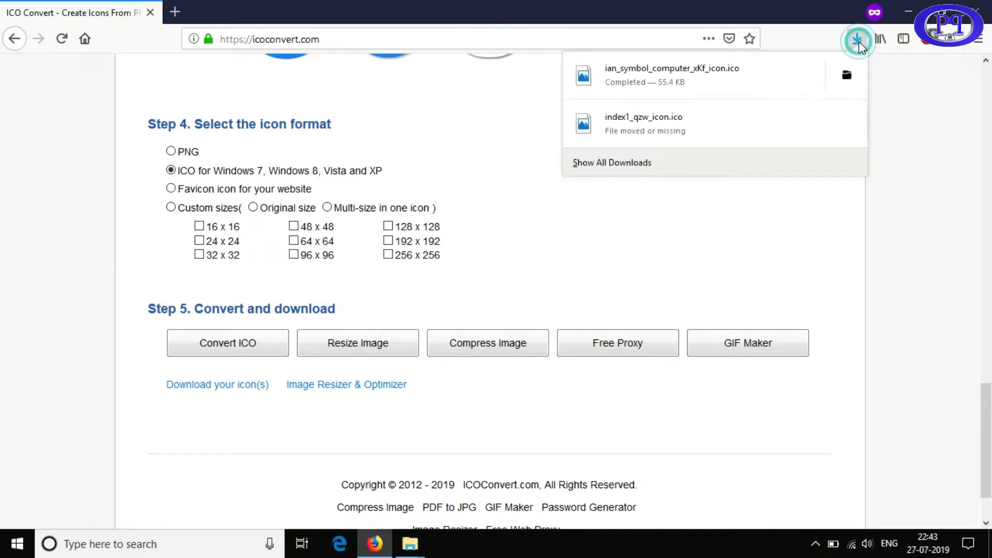
right_click(705, 75)
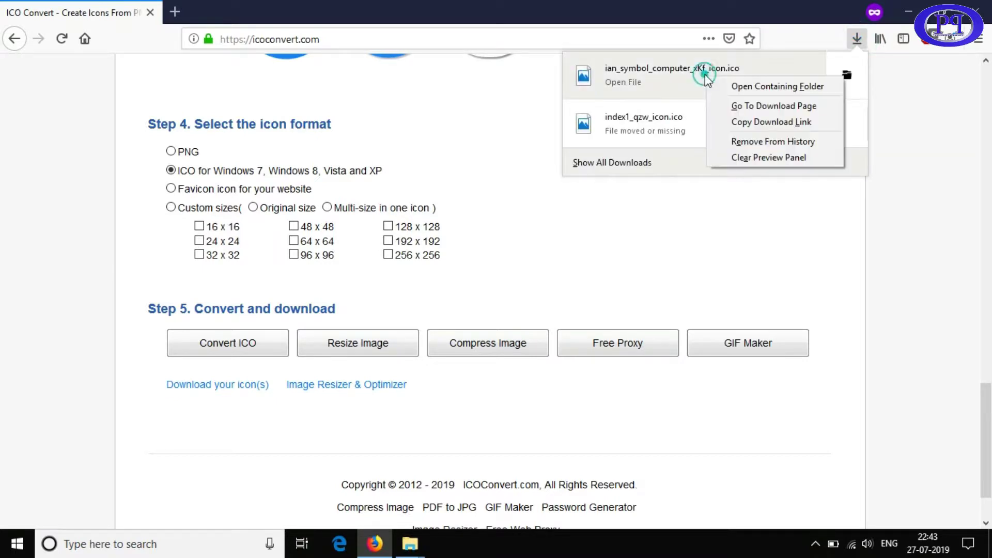
left_click(764, 88)
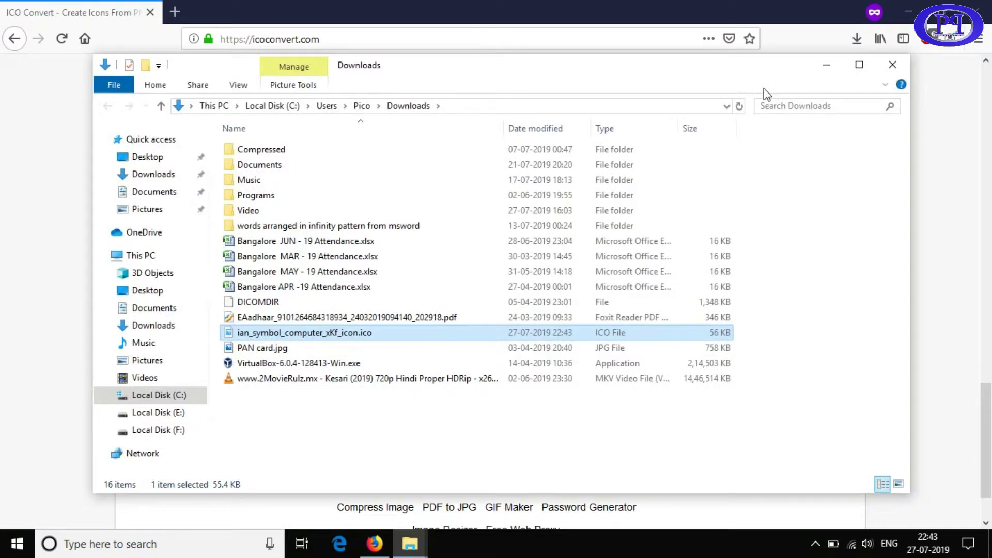
left_click(893, 66)
left_click(903, 15)
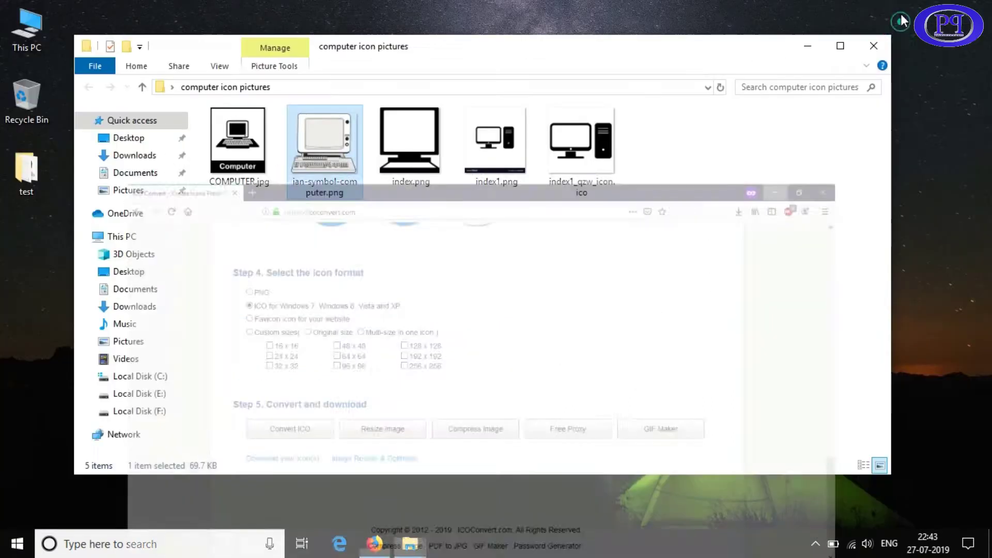
right_click(412, 259)
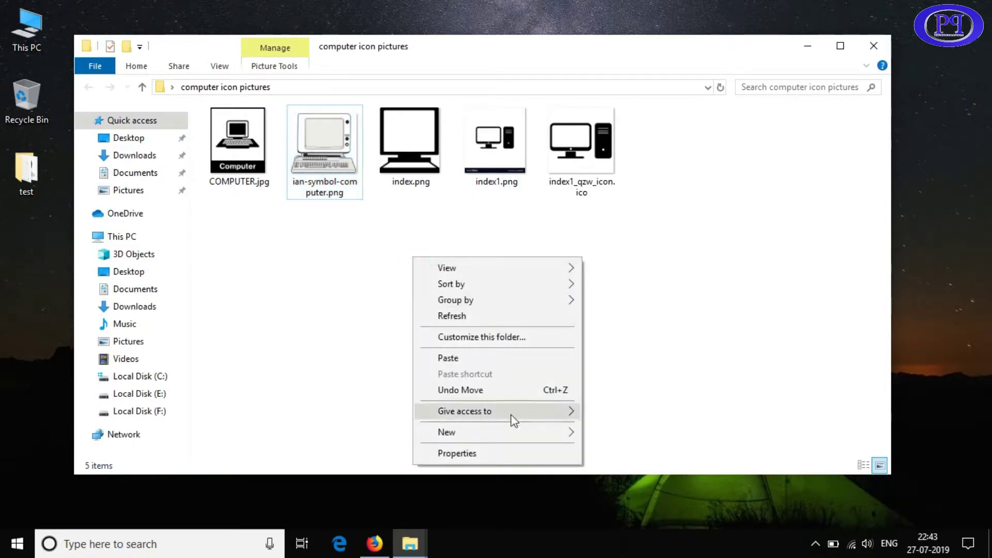
left_click(497, 359)
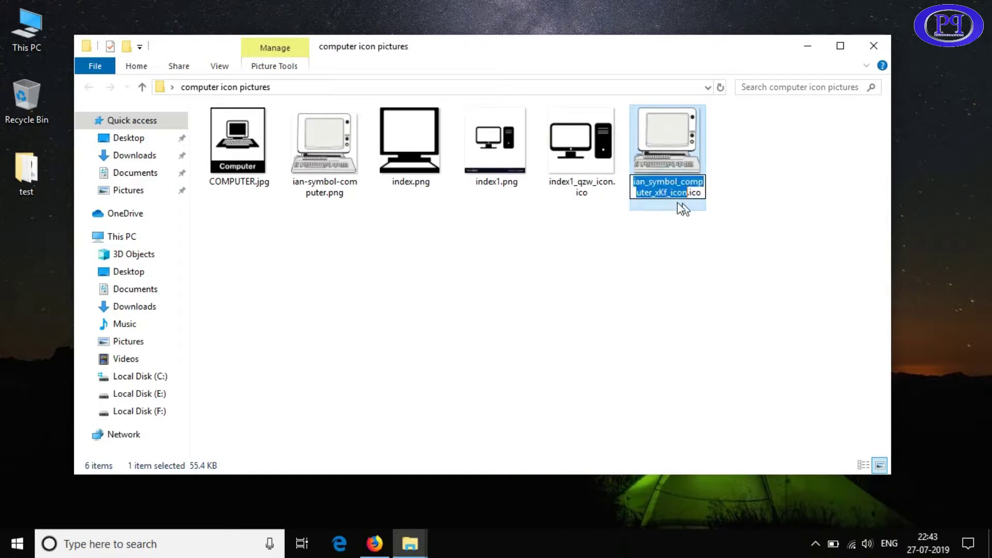
left_click(690, 195)
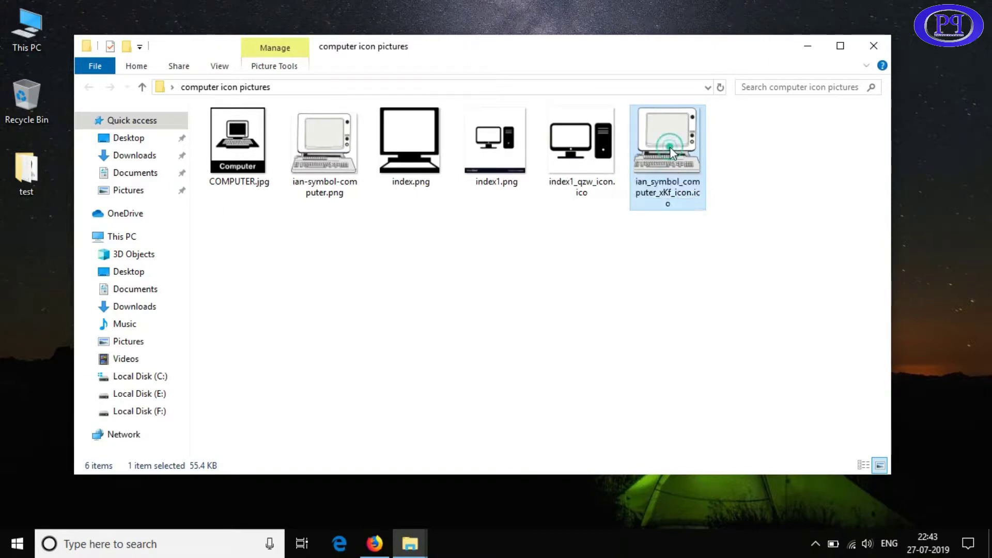
- Check the file type of ian_symbol_computer_xKf_icon.ico in its properties
right_click(670, 147)
left_click(714, 518)
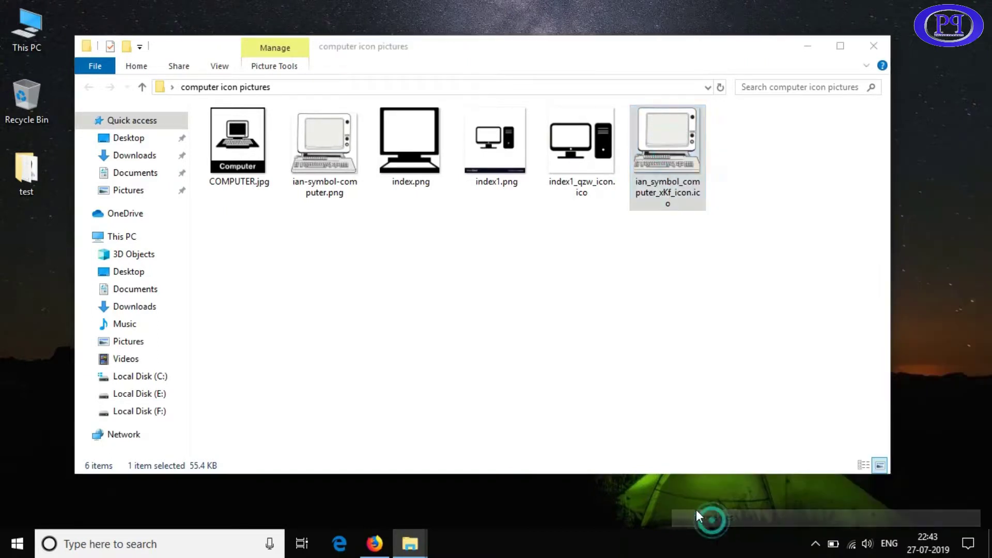
left_click_drag(746, 243, 793, 243)
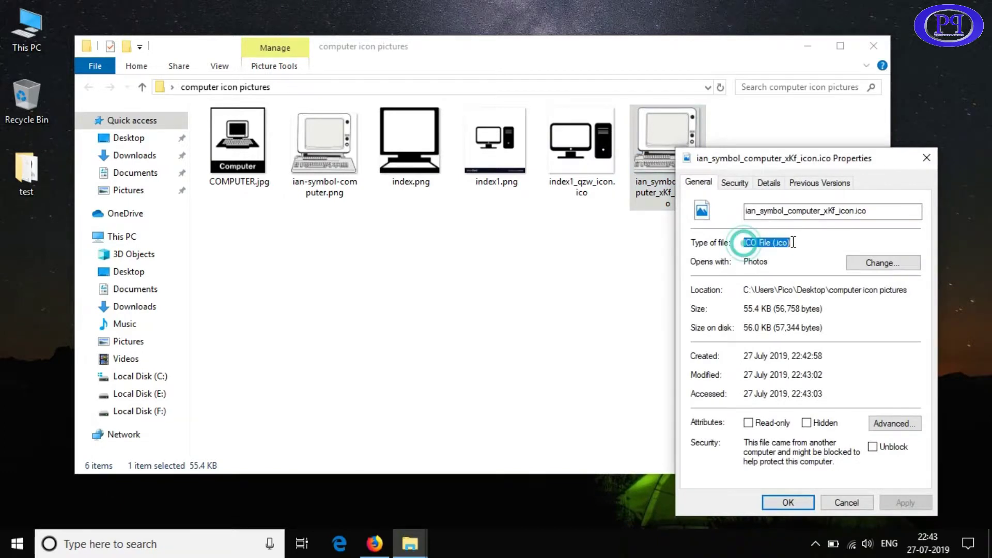
left_click(926, 157)
- Open Desktop Icon Settings from the Themes page of the Windows personalization settings
right_click(495, 255)
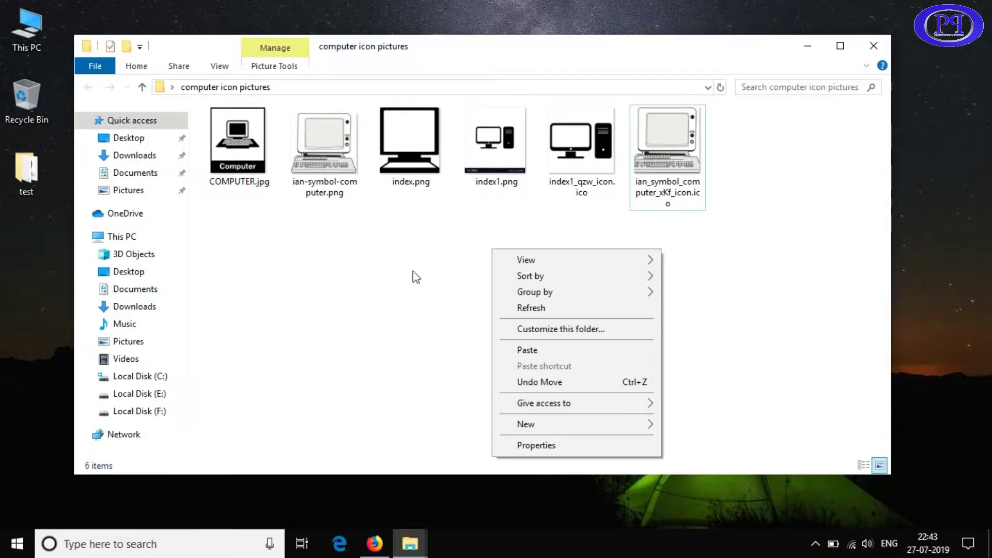
left_click(476, 486)
right_click(477, 486)
left_click(519, 473)
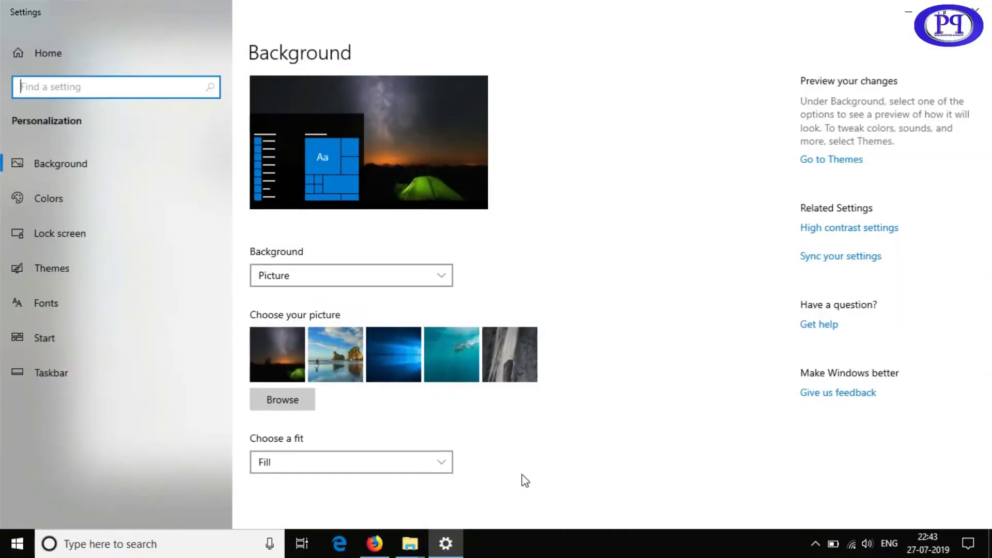
left_click(64, 269)
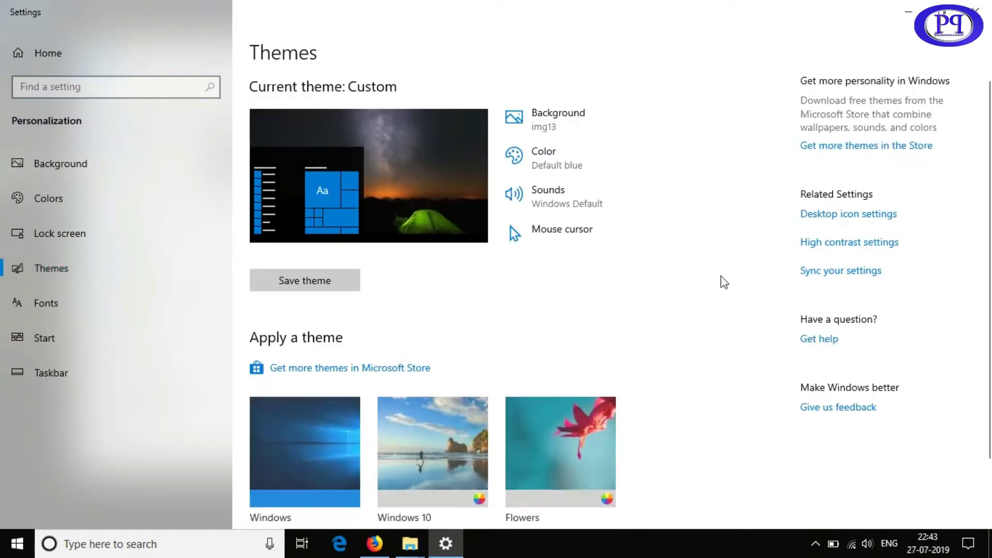
left_click(869, 216)
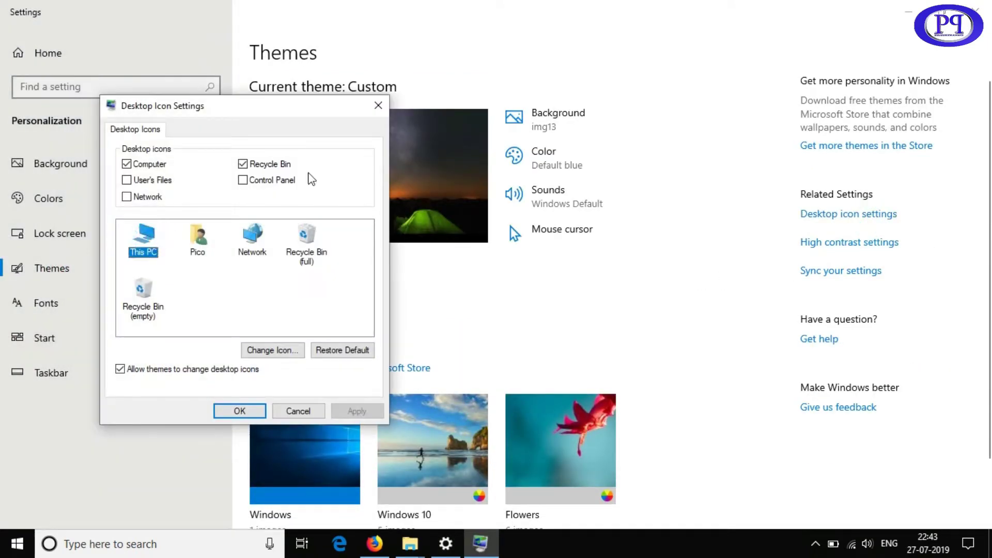
- Minimize the Settings and folder windows, and move the Desktop Icon Settings dialog towards the middle of the desktop
left_click(908, 11)
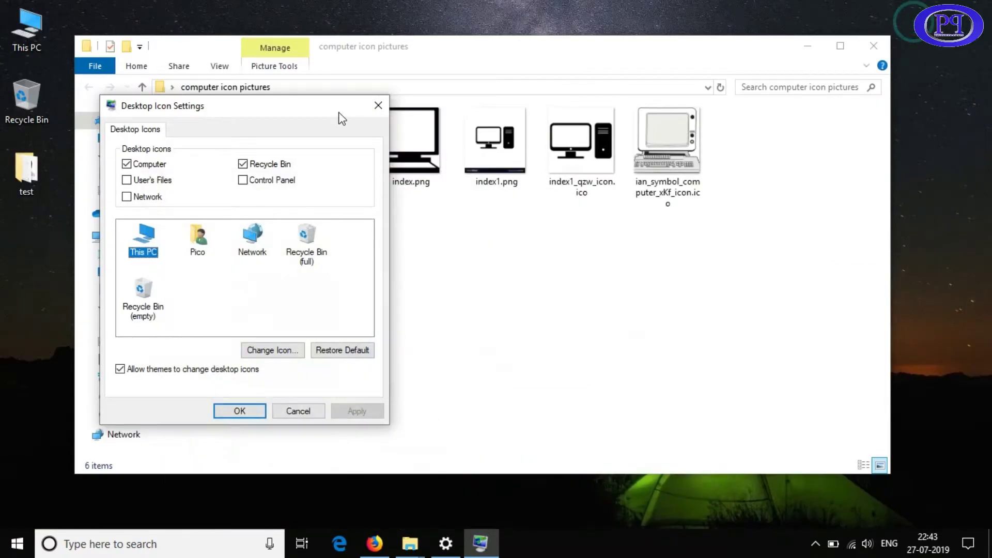
left_click_drag(239, 107, 523, 111)
left_click(808, 45)
- Browse for a new This PC icon in the computer icon pictures folder on the Desktop, showing all files
left_click(551, 351)
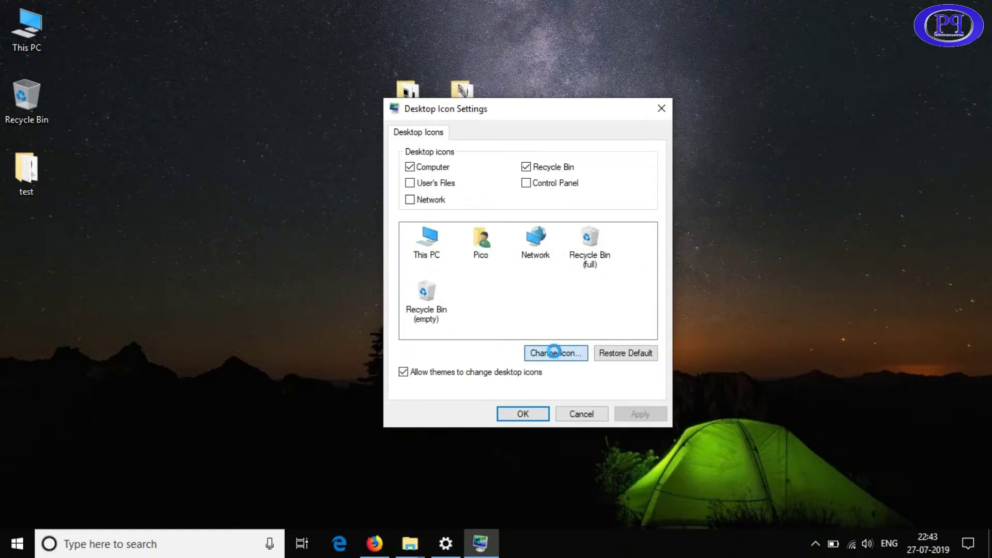
left_click(618, 220)
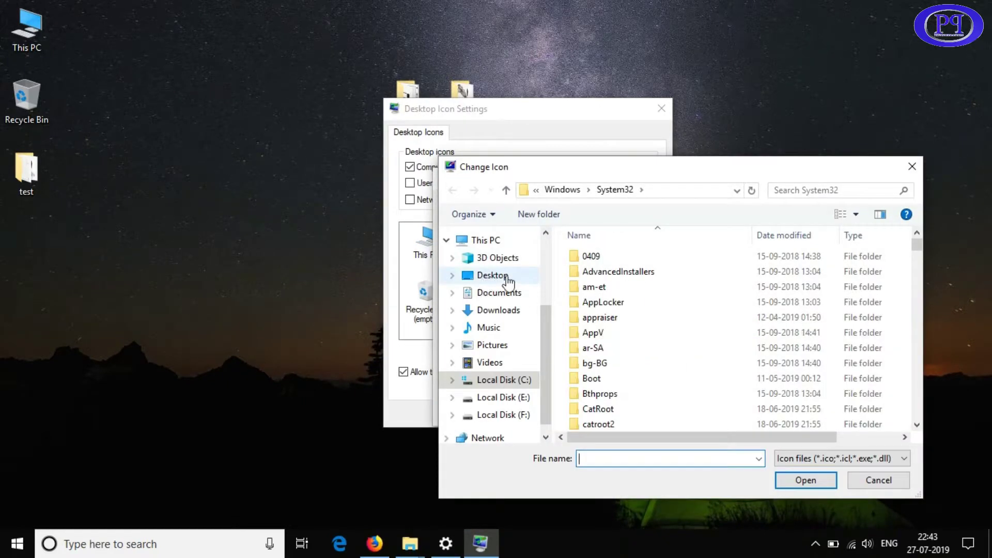
left_click(499, 279)
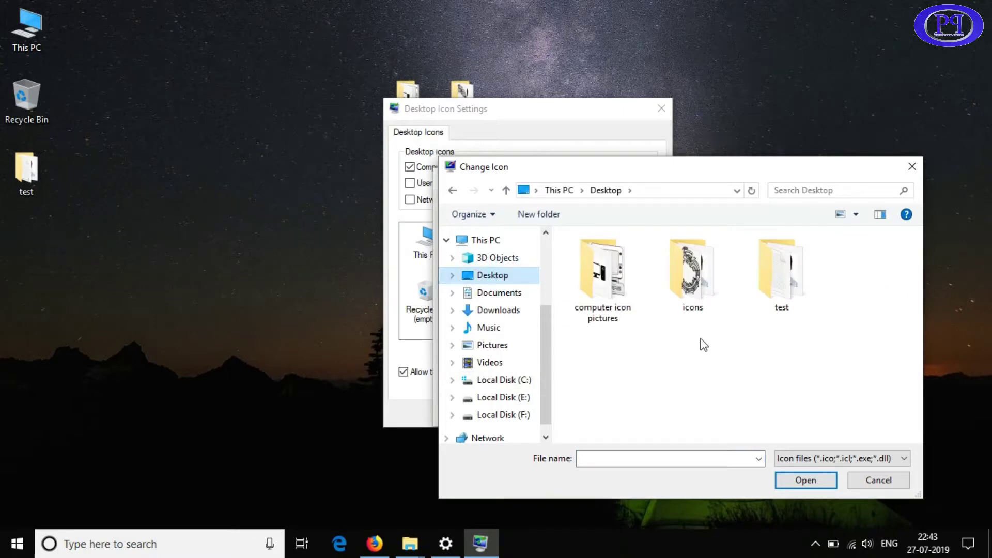
double_click(606, 293)
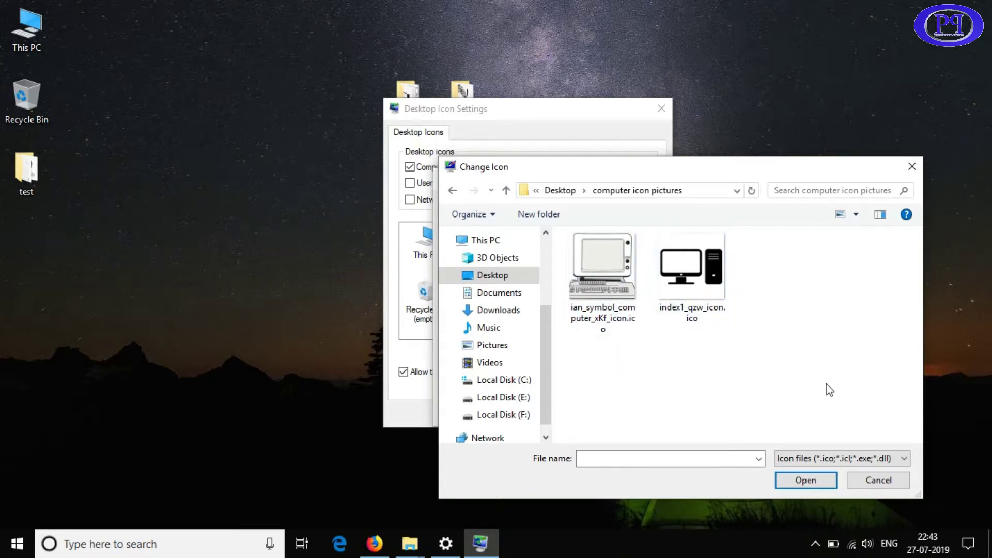
left_click(902, 458)
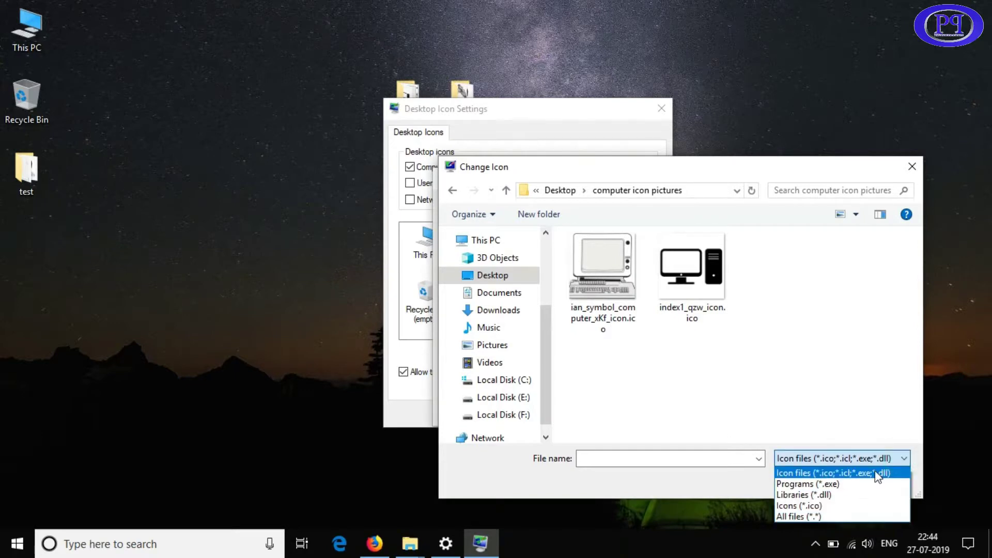
left_click(805, 516)
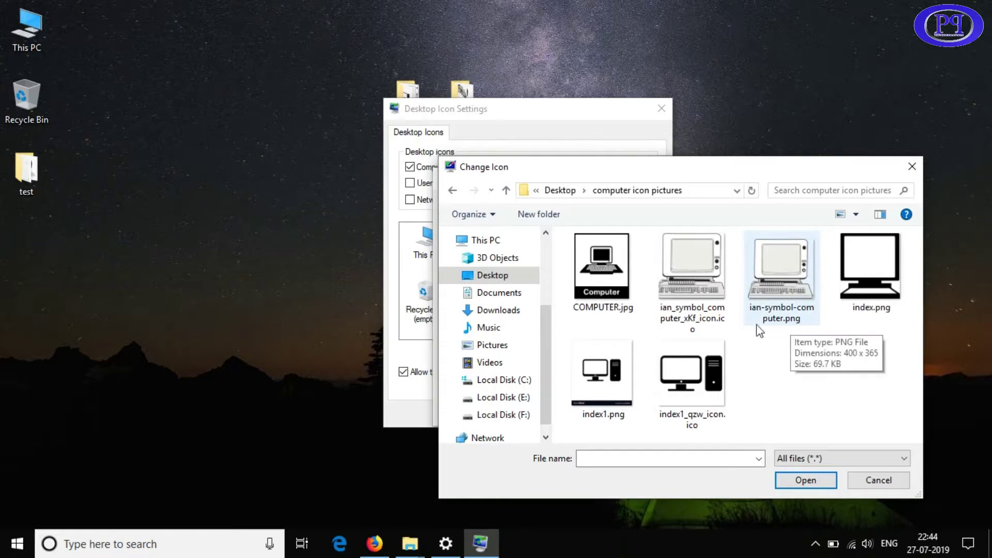
- Choose ian_symbol_computer_xKf_icon.ico as the This PC icon and apply the change to the desktop
left_click(700, 274)
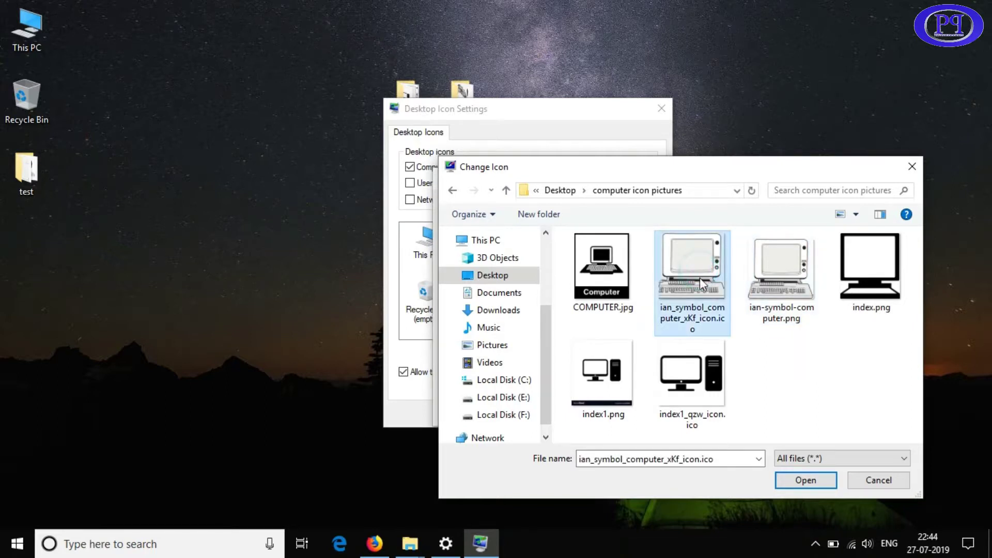
left_click(804, 477)
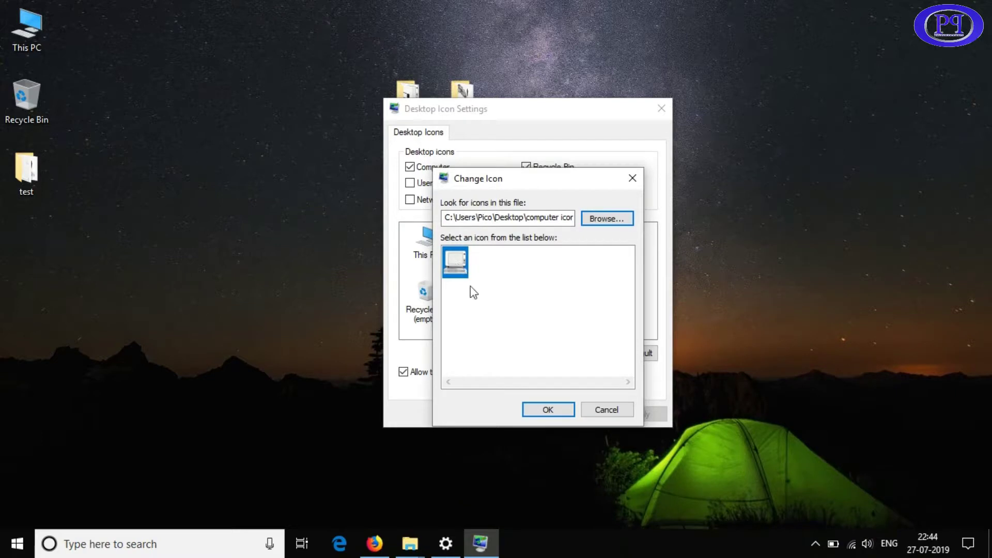
left_click(551, 406)
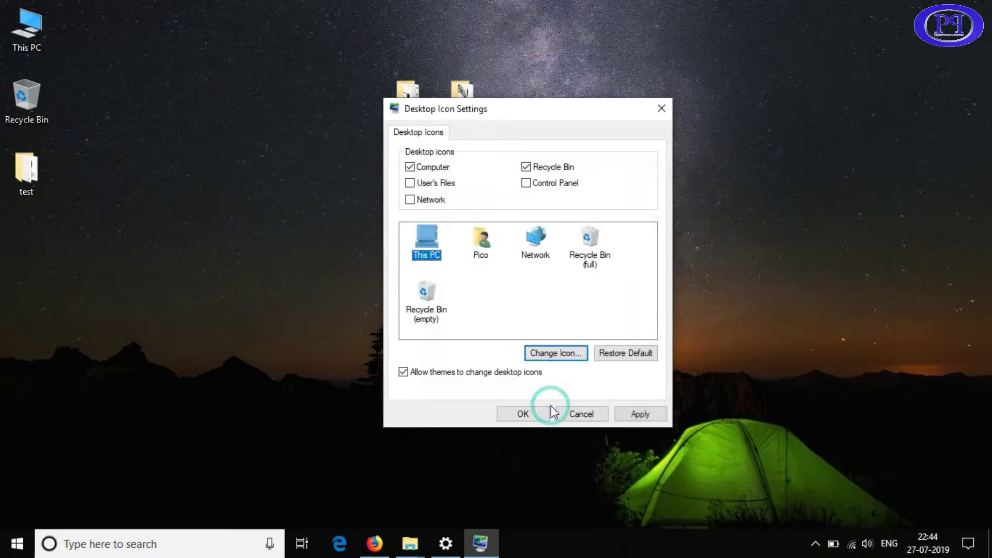
left_click(462, 267)
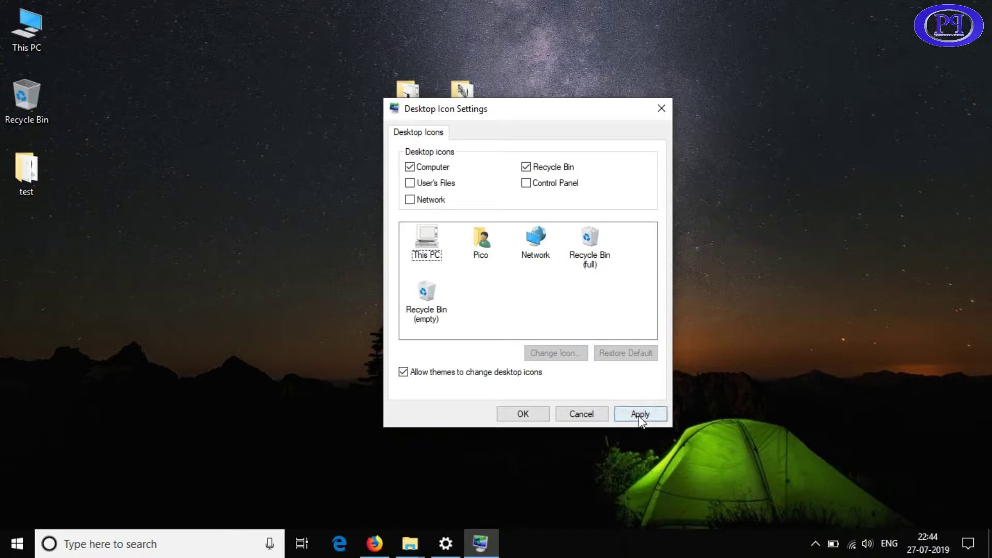
left_click(34, 29)
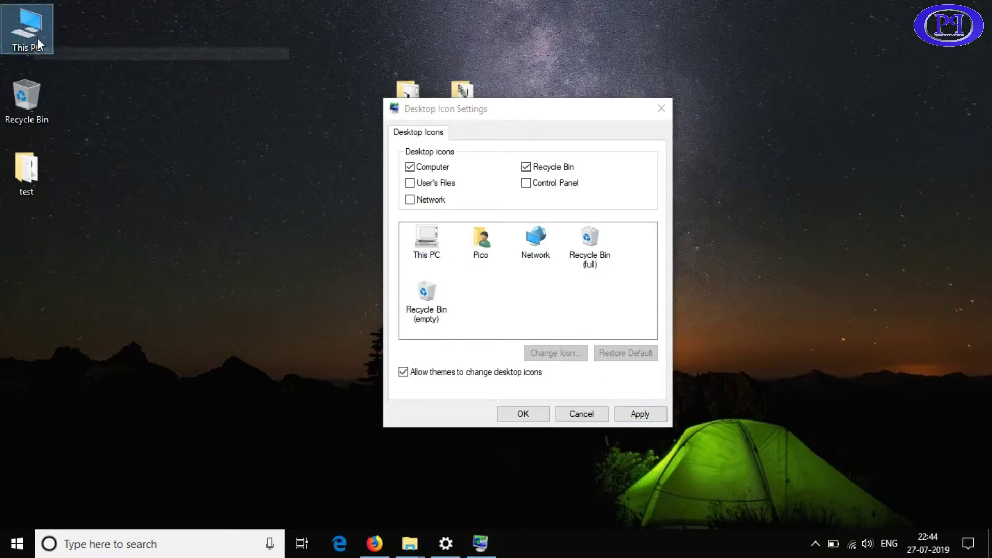
left_click(637, 410)
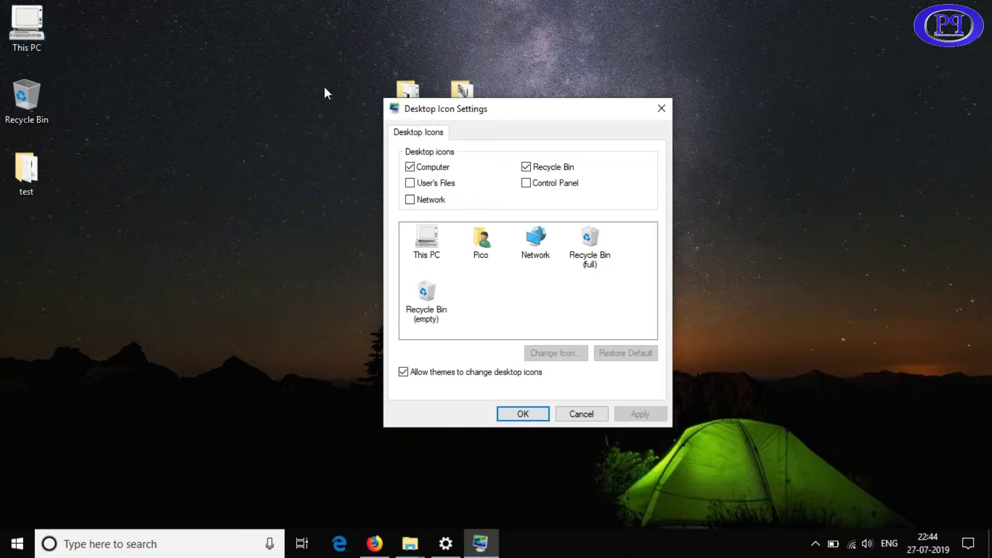
- Move the Desktop Icon Settings dialog away from the desktop folders, and check the new icon by opening and closing This PC
left_click_drag(535, 113, 705, 63)
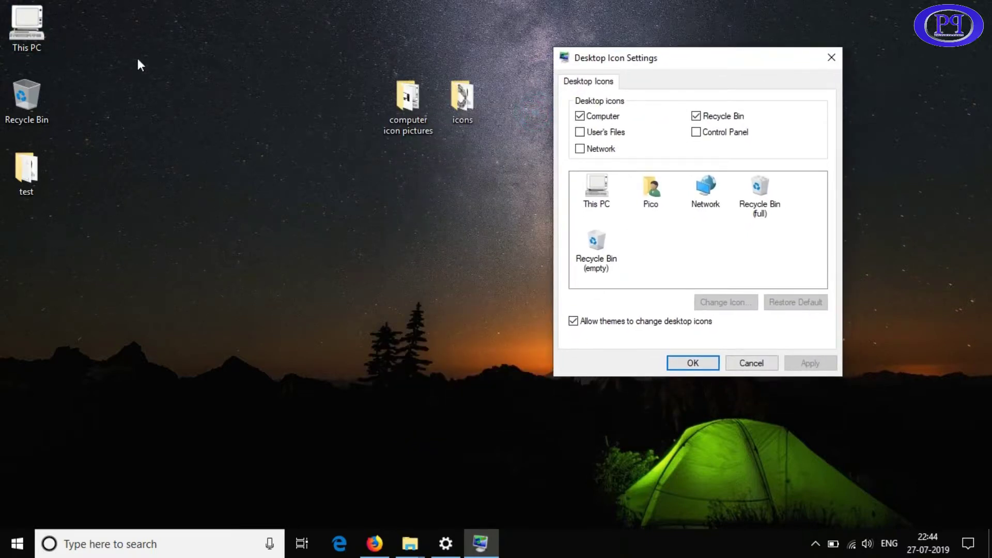
left_click(10, 20)
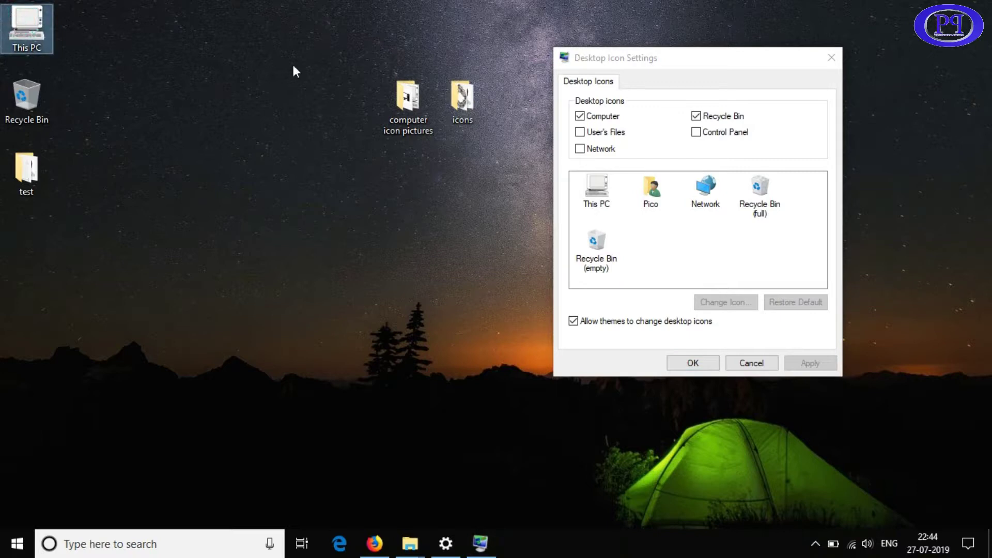
double_click(24, 26)
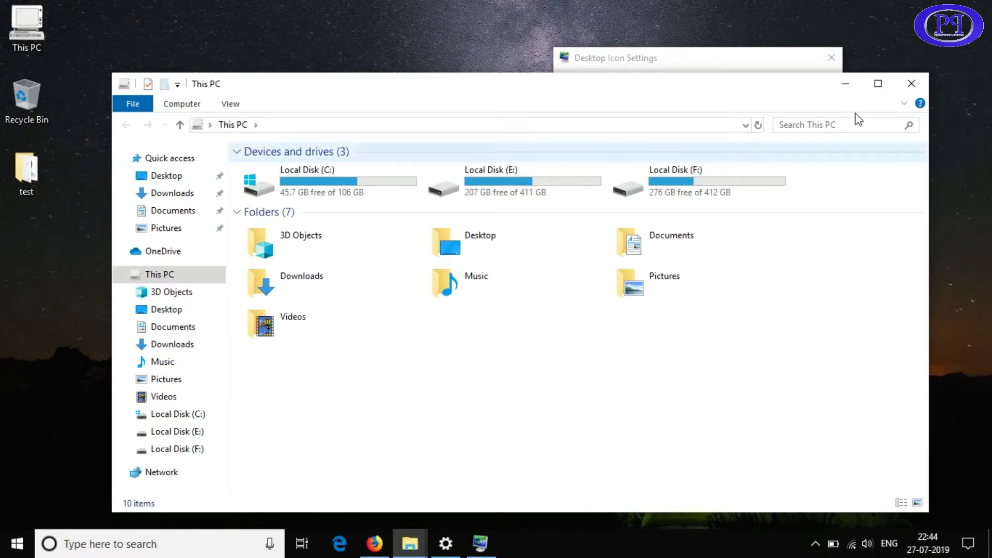
left_click(903, 85)
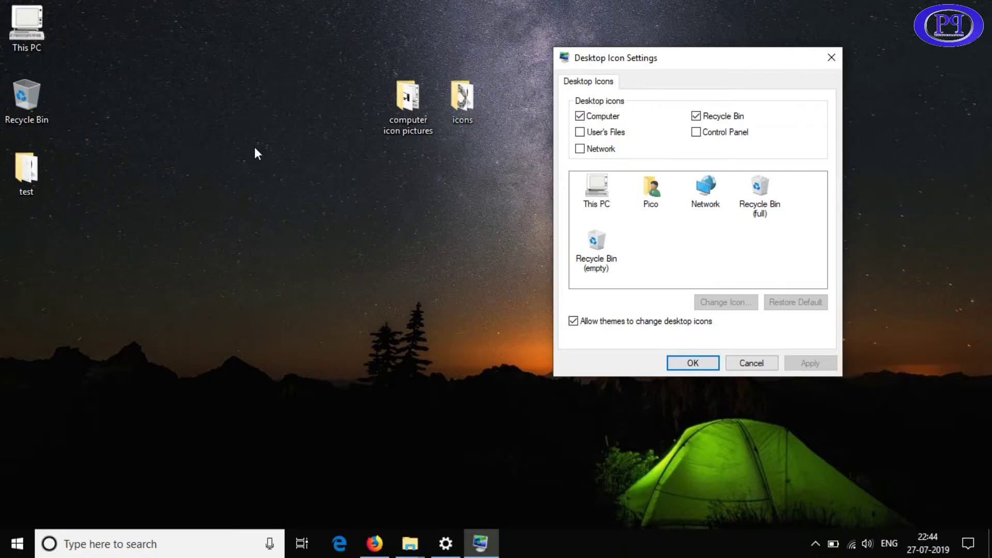
- Open the computer icon pictures folder on the desktop and select index.png as the next picture
double_click(405, 126)
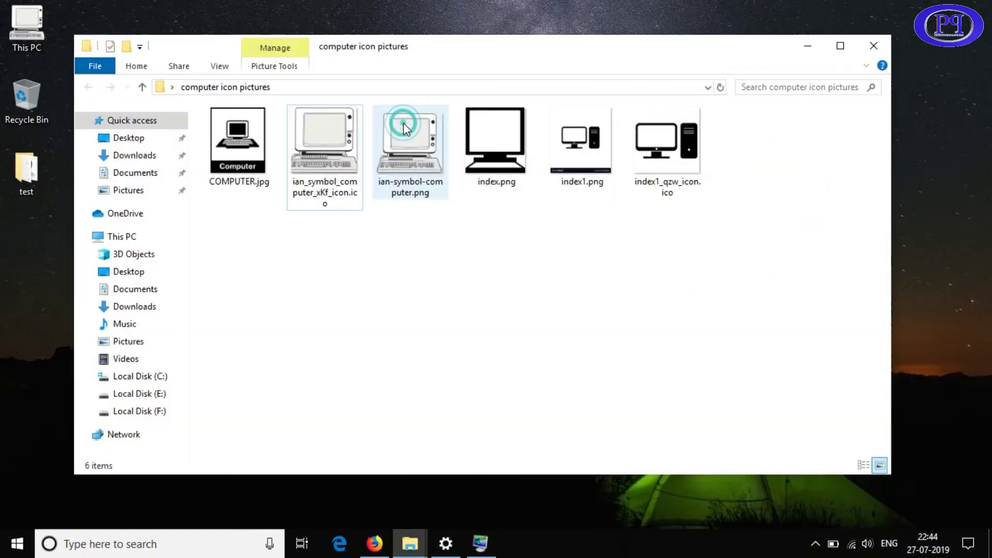
left_click(492, 252)
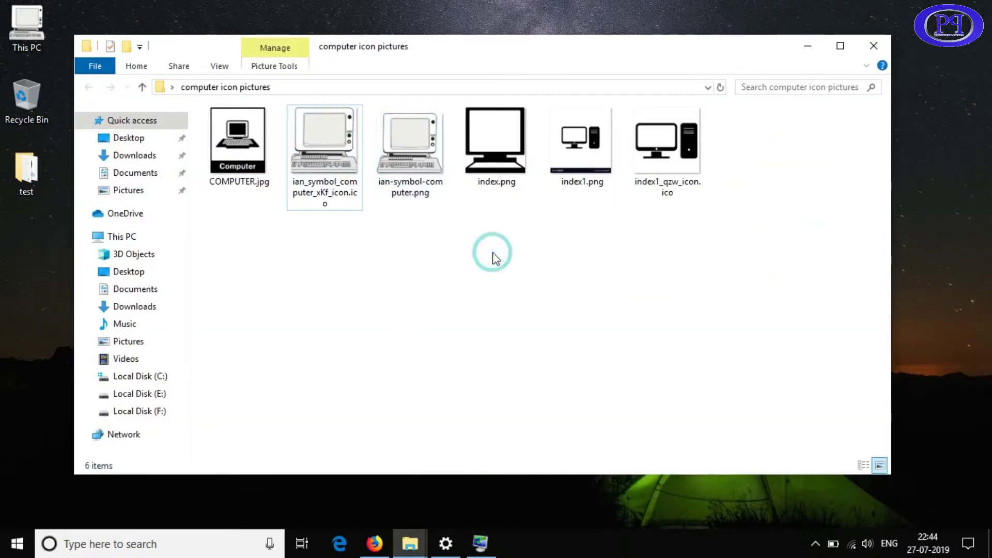
left_click(497, 162)
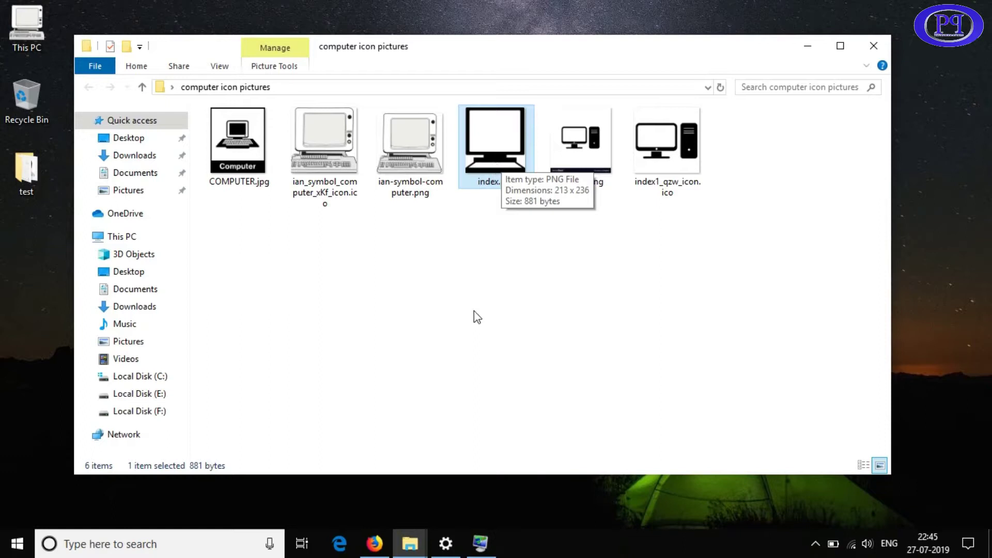
- Switch to the ICO Convert page in Firefox and upload index.png from the computer icon pictures folder
left_click(377, 544)
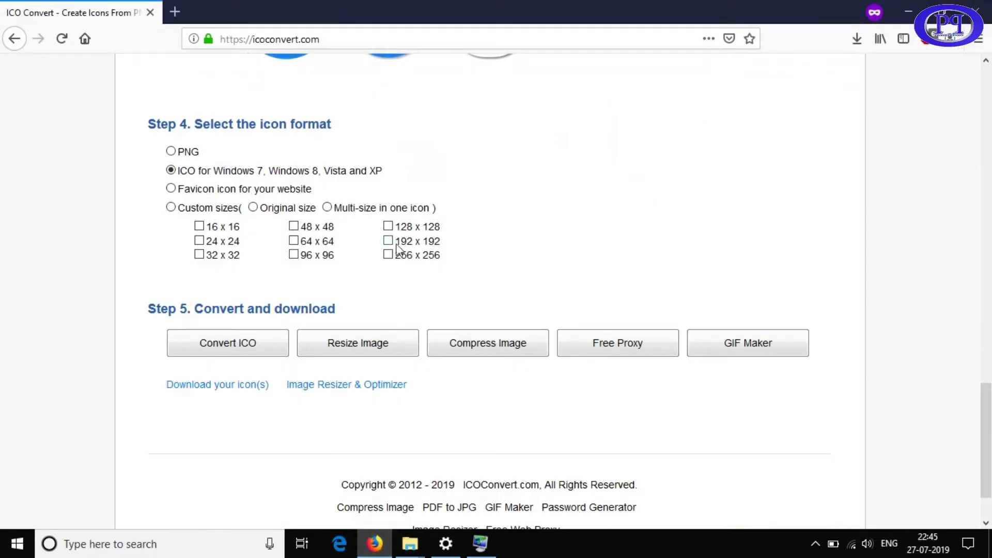
scroll(453, 161, "up", 20)
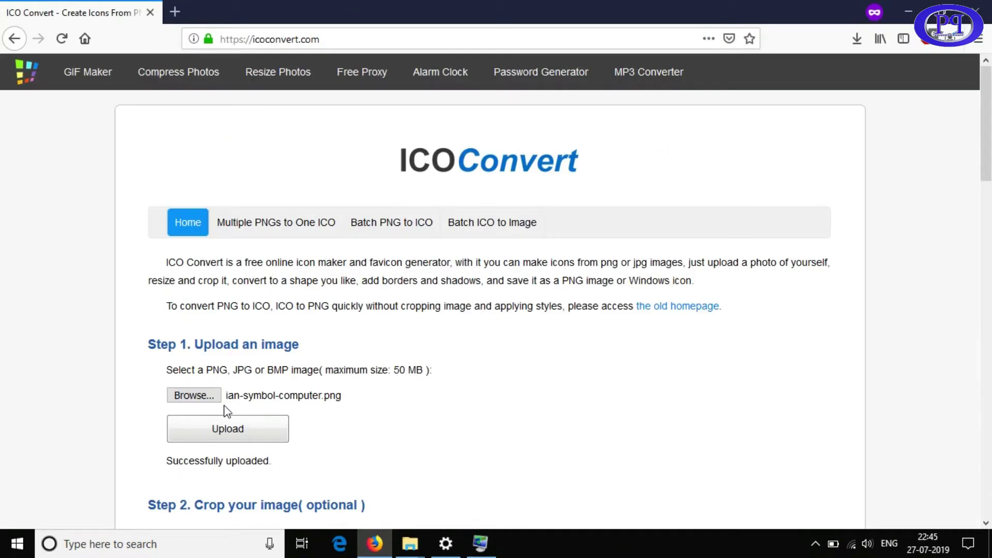
left_click(205, 397)
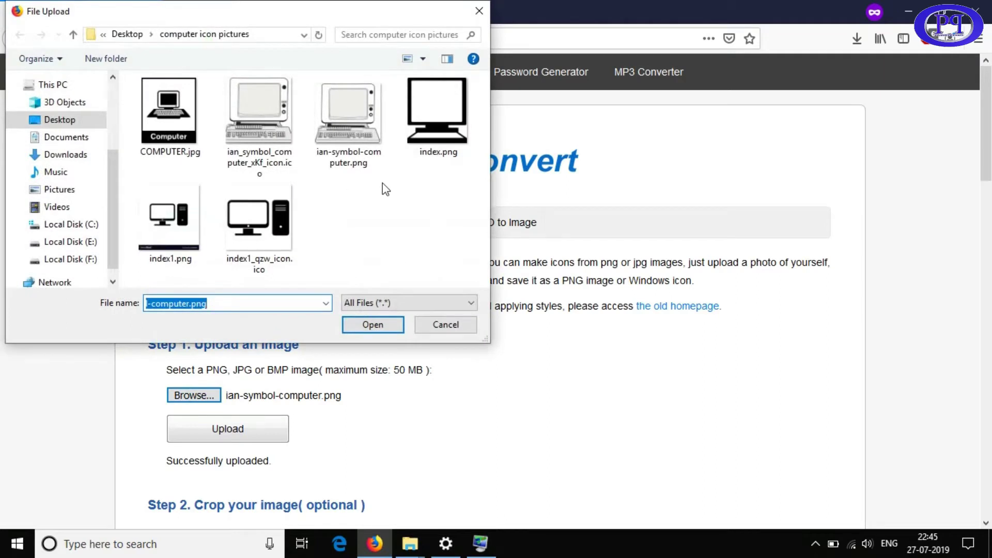
double_click(418, 126)
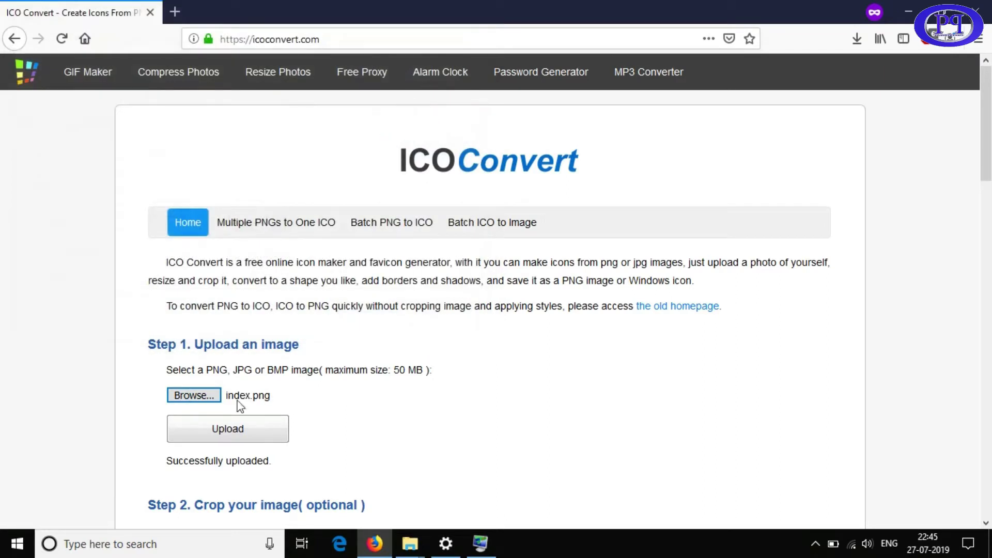
left_click(248, 434)
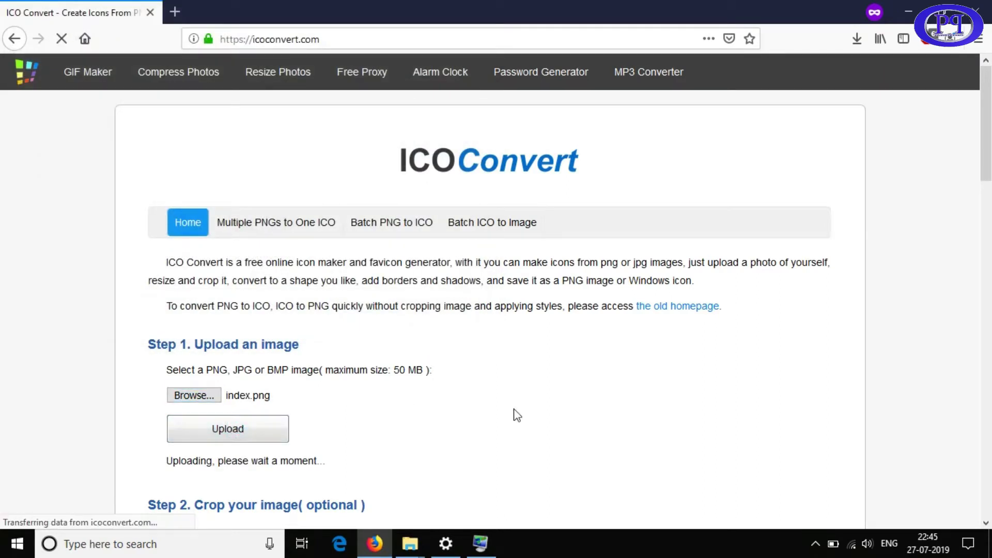
- Crop the uploaded computer image to a 213 x 213 area starting at X1 0 and Y1 0
scroll(517, 416, "down", 6)
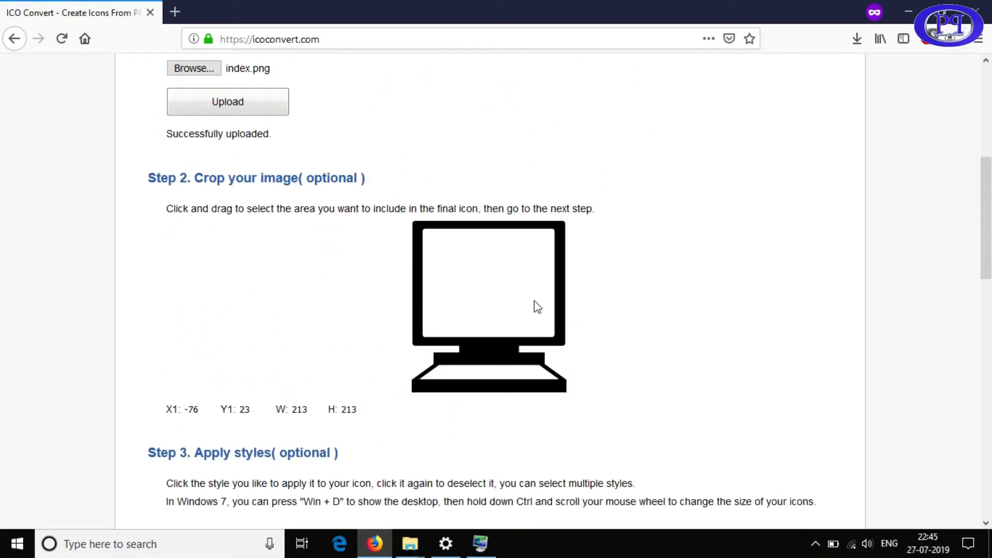
scroll(474, 324, "down", 5)
scroll(472, 317, "up", 6)
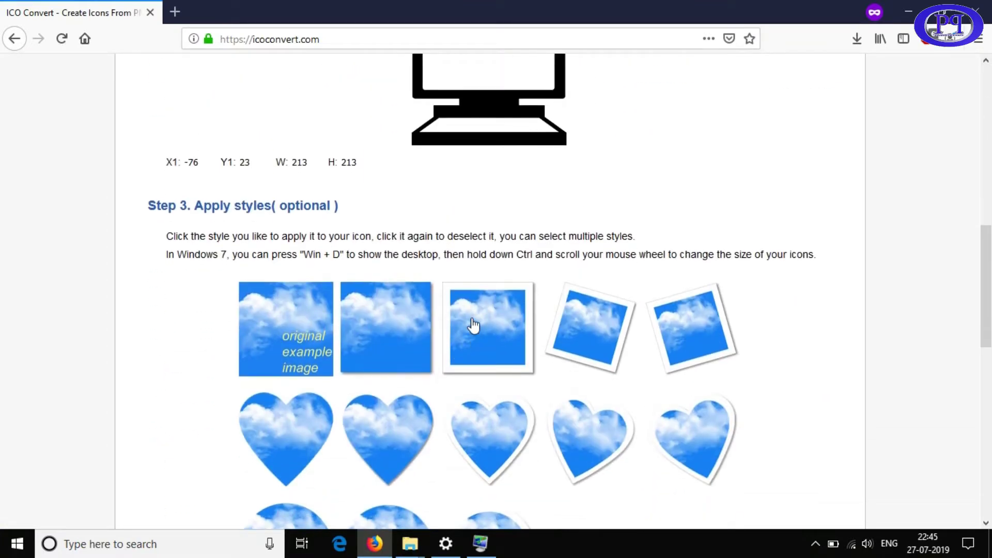
scroll(473, 325, "up", 1)
left_click_drag(418, 322, 594, 499)
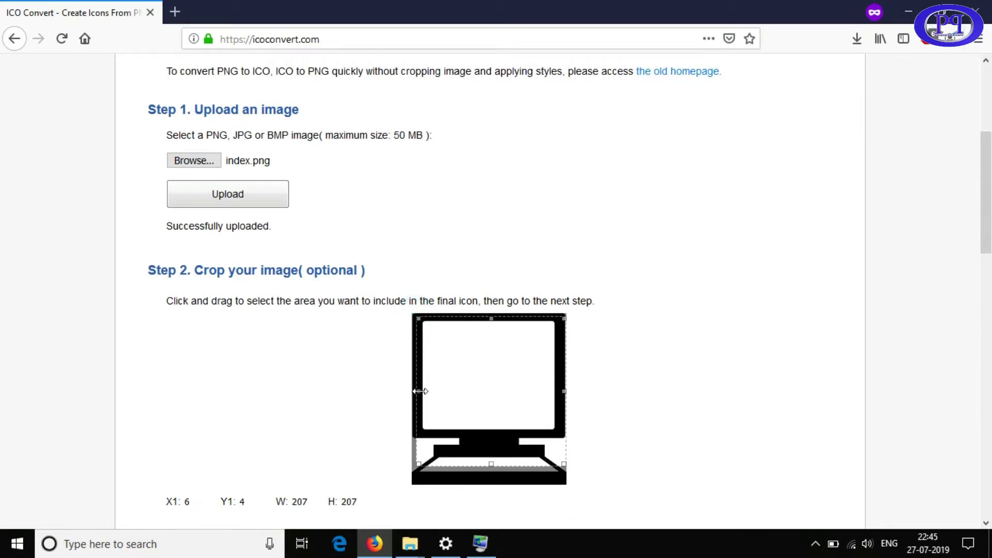
left_click_drag(420, 394, 387, 399)
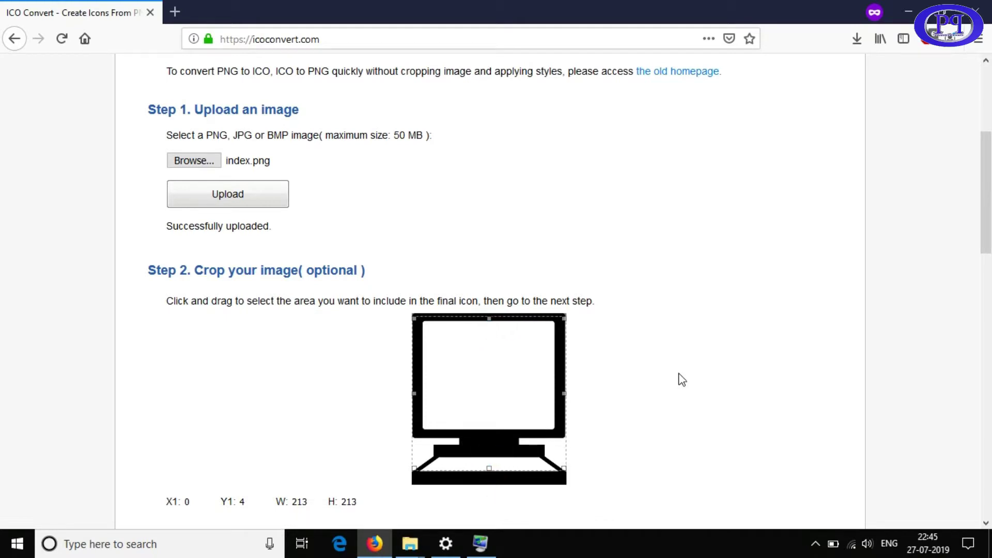
scroll(677, 379, "down", 3)
left_click_drag(484, 298, 472, 267)
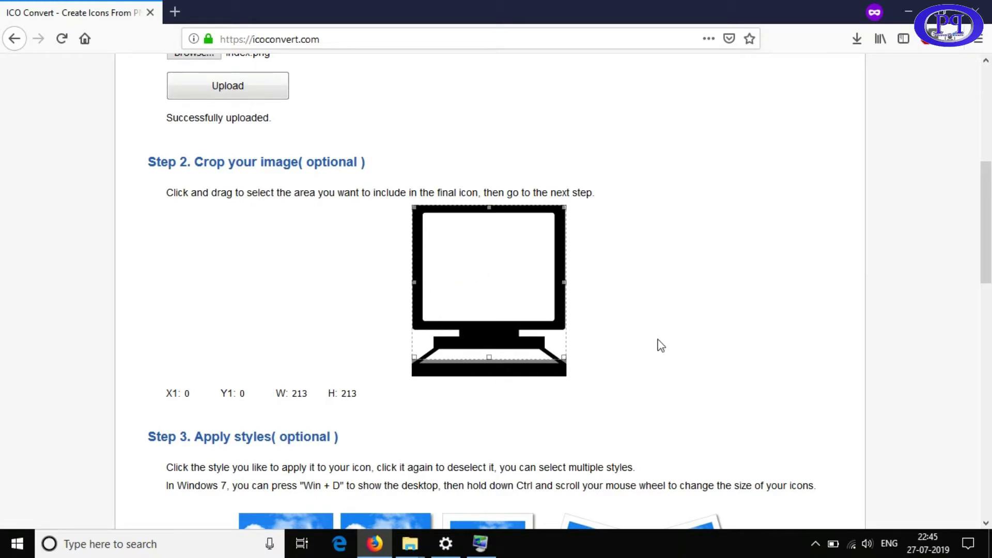
- Convert the cropped image to ICO for Windows without any style, and download and save the resulting icon file
scroll(658, 345, "down", 4)
scroll(396, 250, "down", 9)
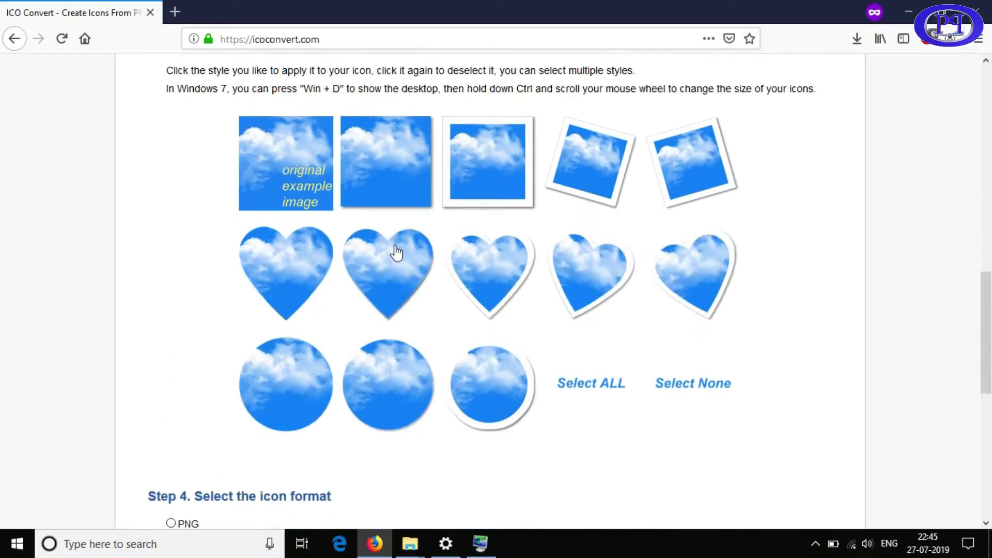
scroll(293, 421, "down", 6)
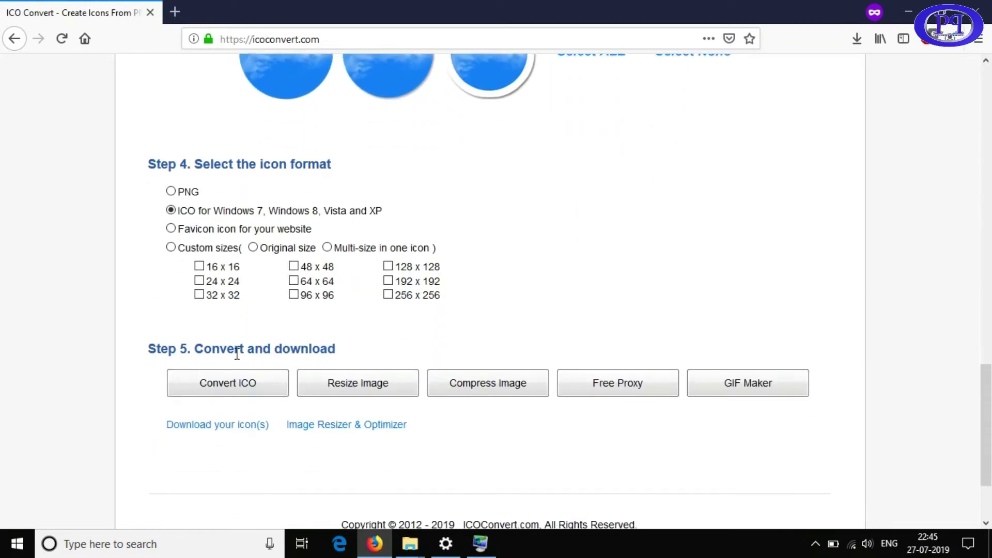
left_click(235, 382)
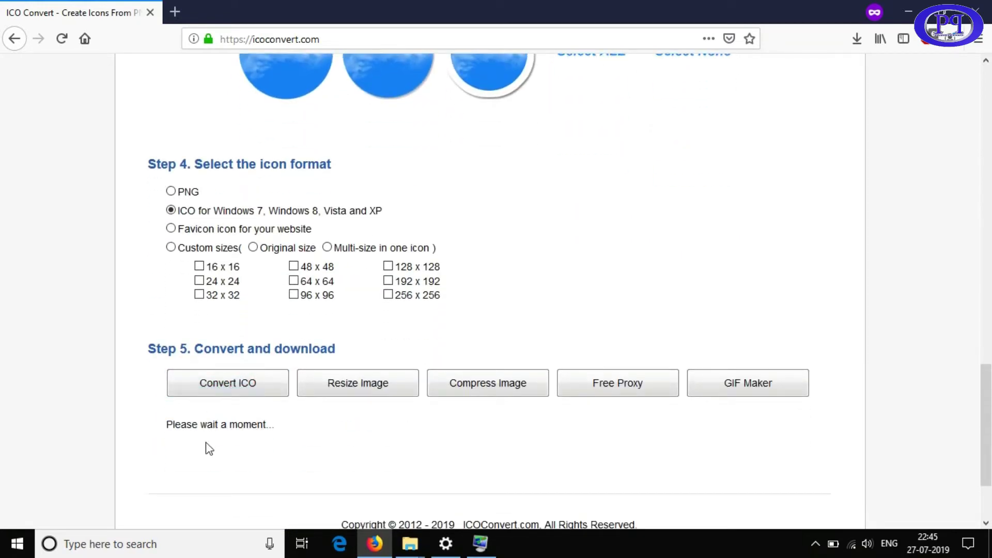
left_click(213, 424)
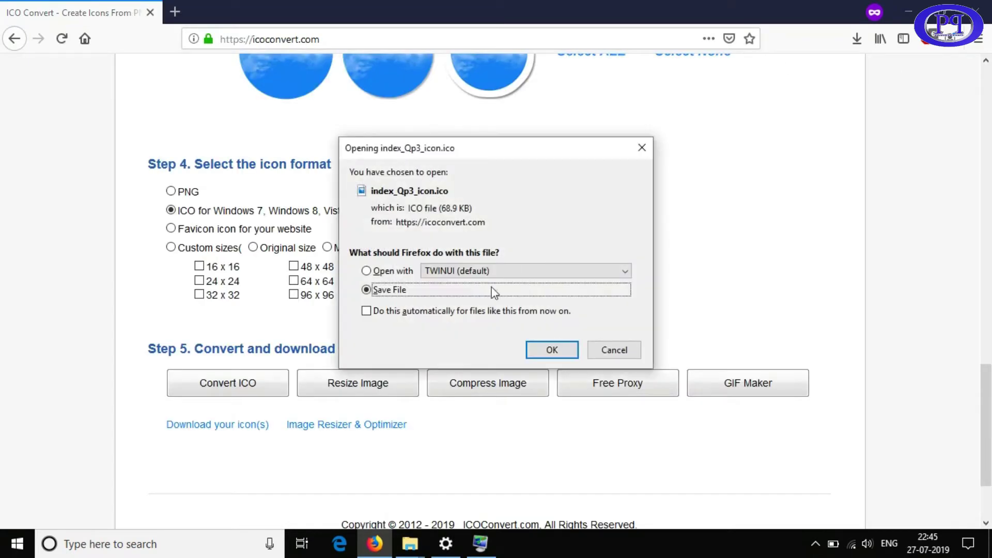
left_click(551, 350)
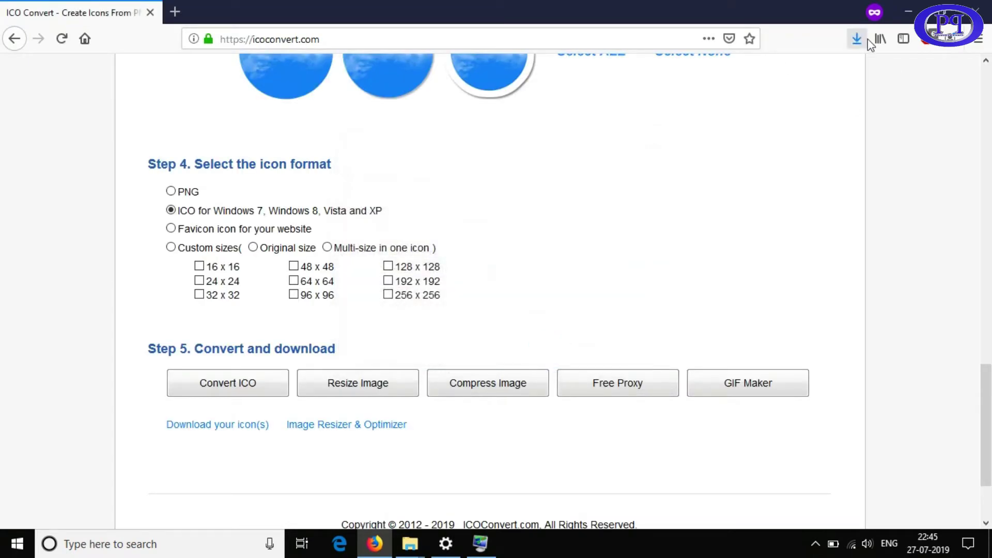
- Move index_Qp3_icon.ico from the Downloads folder to the computer icon pictures folder
left_click(858, 39)
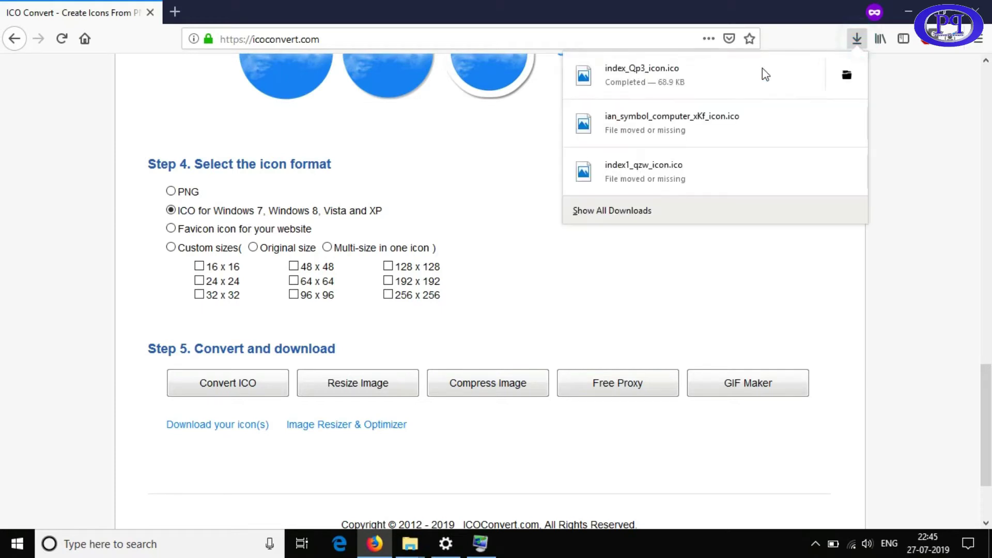
right_click(690, 73)
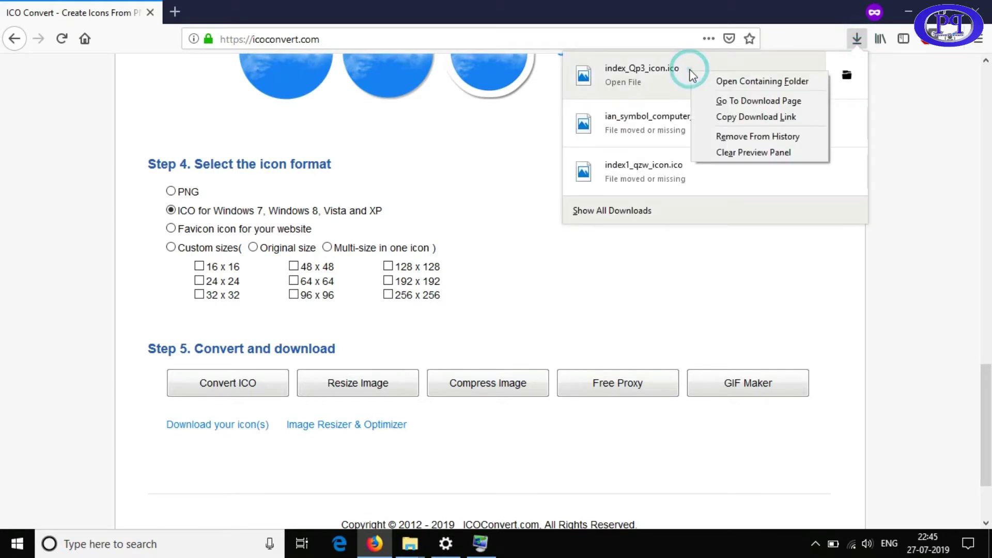
left_click(755, 84)
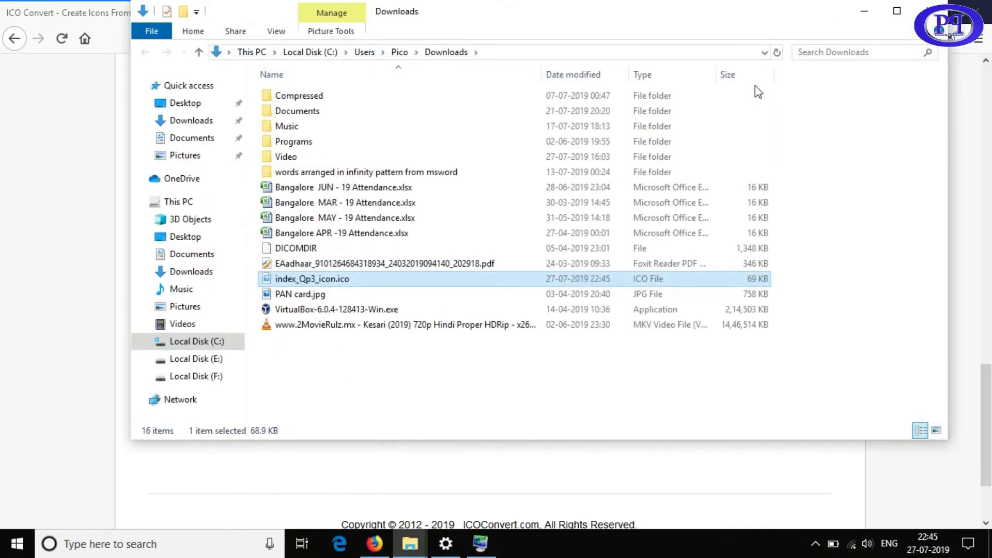
left_click(928, 23)
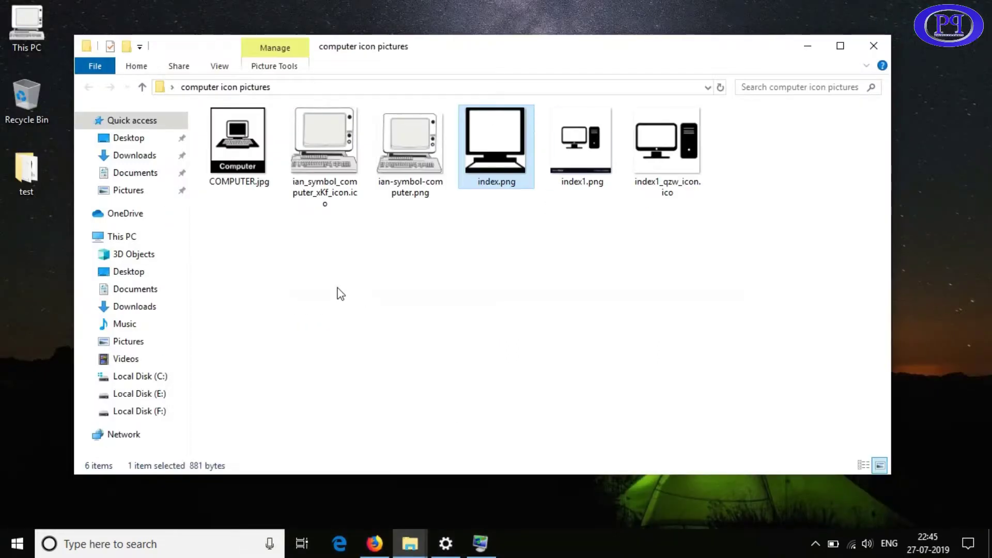
right_click(337, 287)
left_click(387, 395)
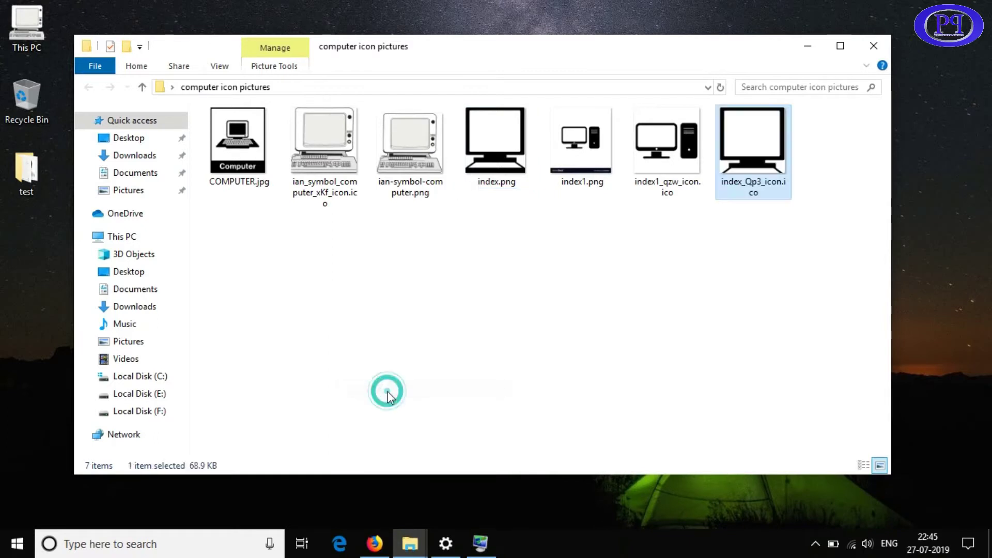
- Check the file type of index_Qp3_icon.ico in its properties and close them
right_click(751, 147)
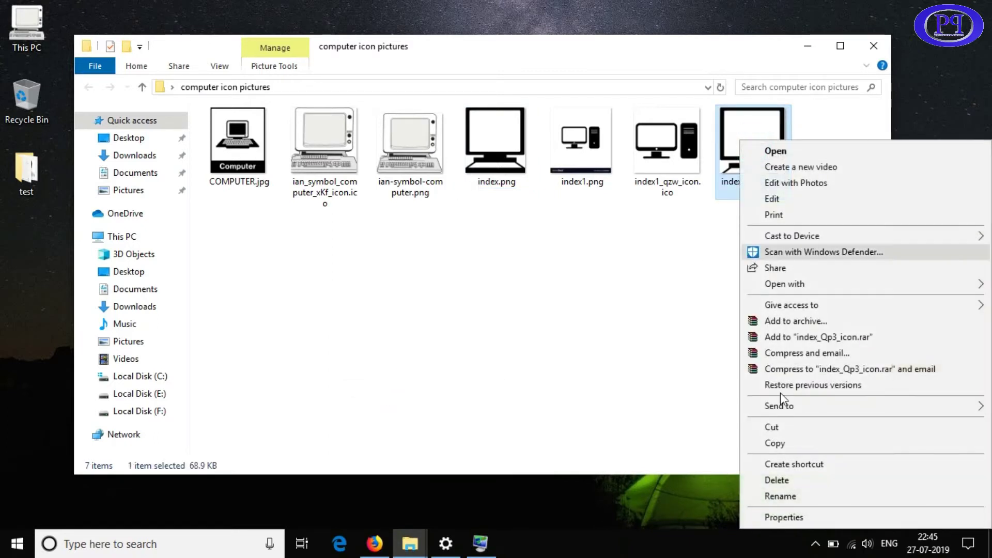
left_click(783, 516)
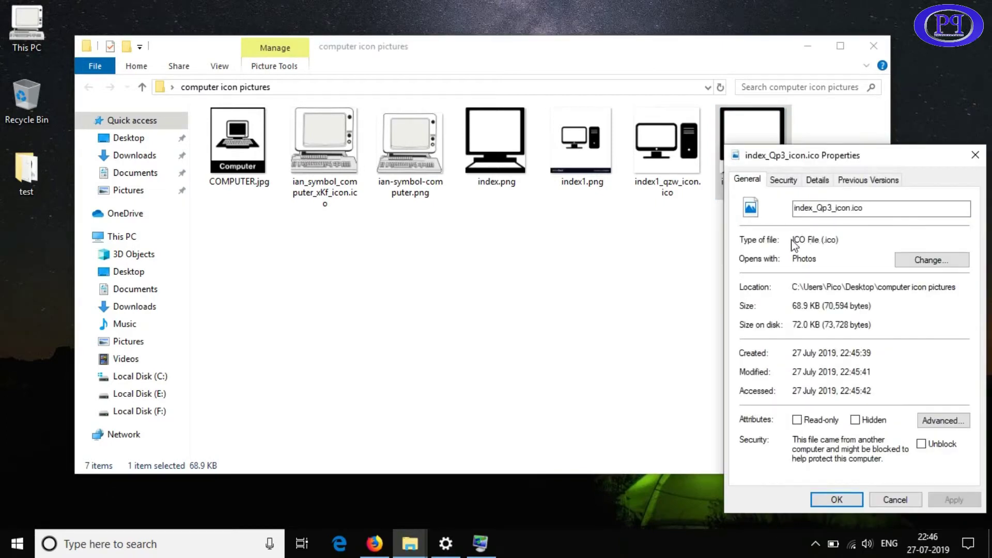
left_click_drag(797, 241, 839, 240)
double_click(830, 240)
left_click(975, 156)
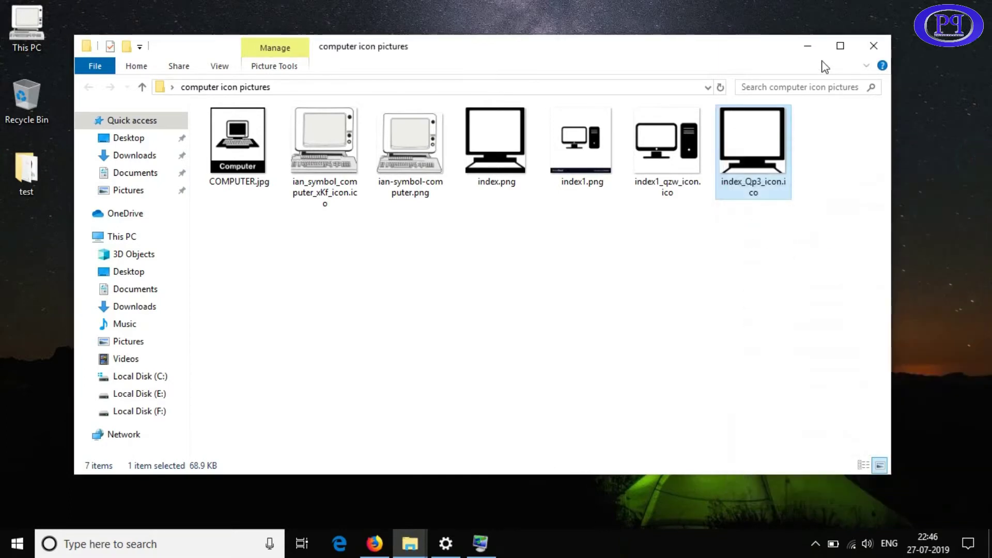
- Select index_Qp3_icon.ico from the computer icon pictures folder as the new icon for This PC
left_click(808, 46)
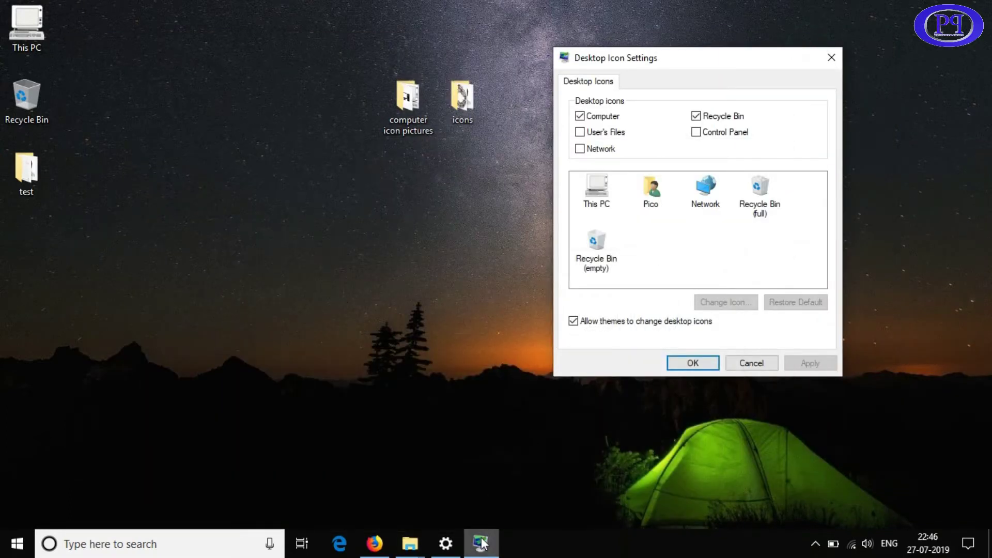
mouse_move(481, 546)
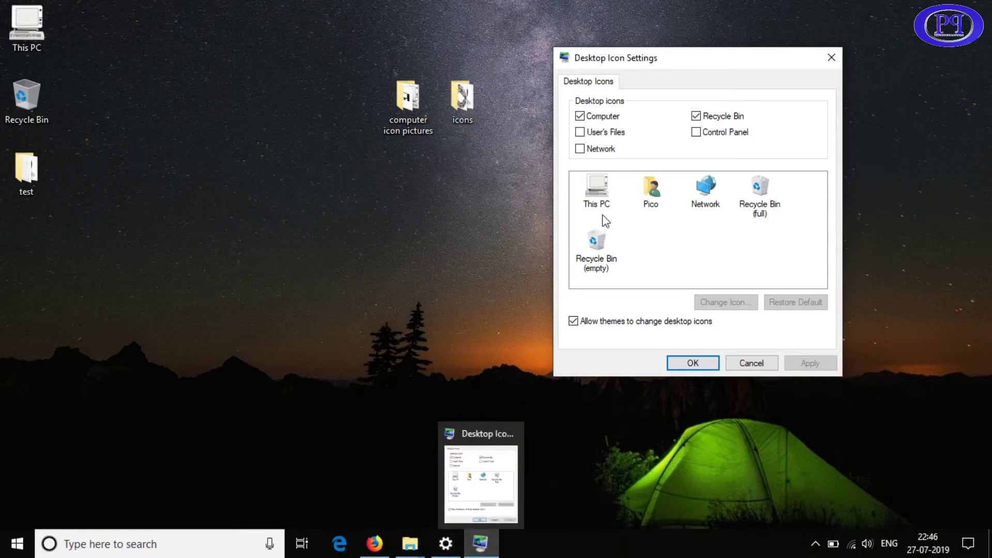
left_click(600, 199)
left_click(729, 302)
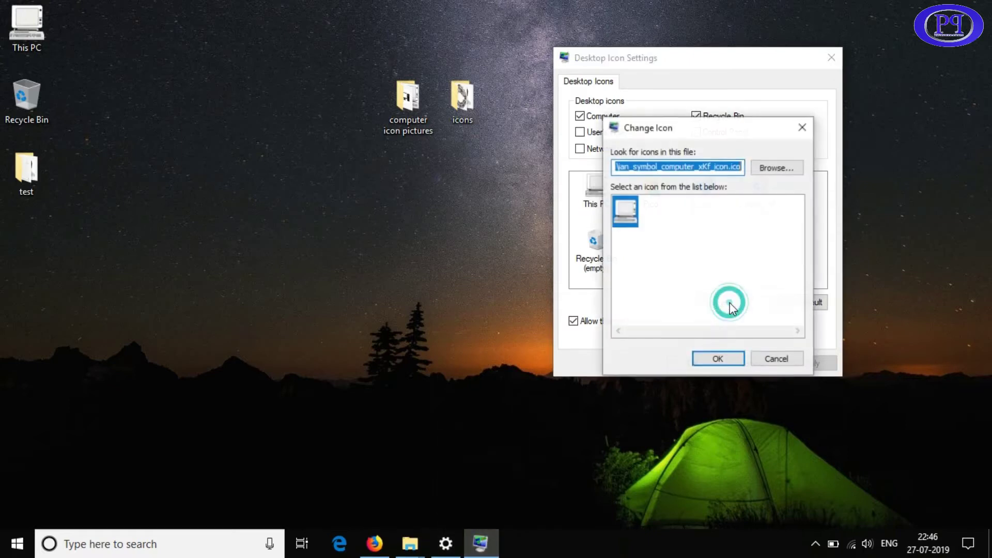
left_click(770, 168)
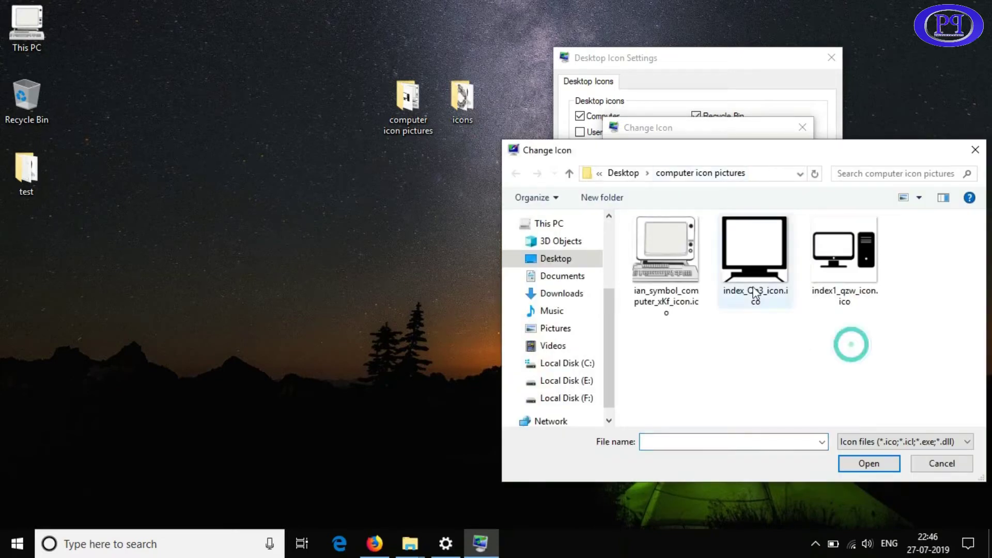
left_click(755, 259)
double_click(752, 260)
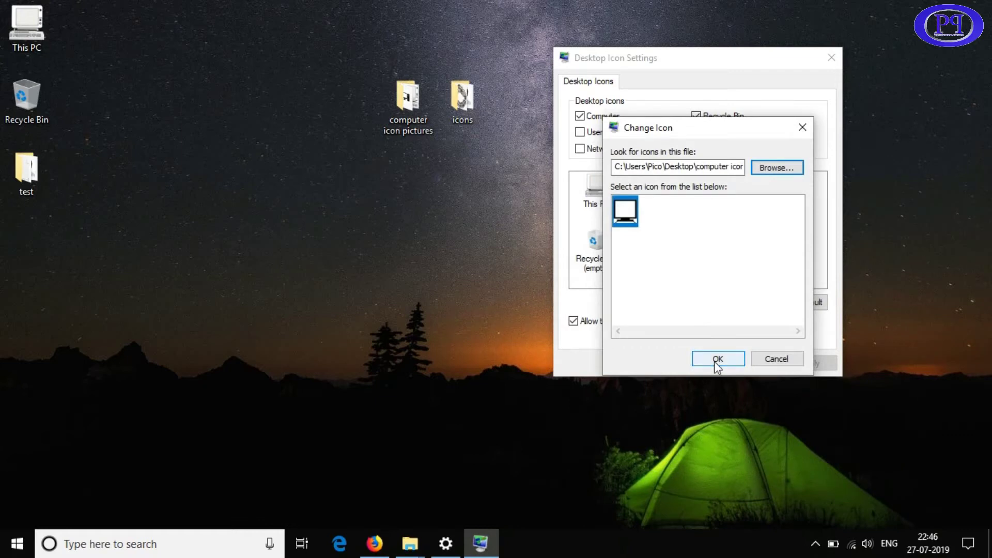
- Confirm and apply the selected icon to This PC, and check it by opening and closing This PC
left_click_drag(685, 124, 254, 28)
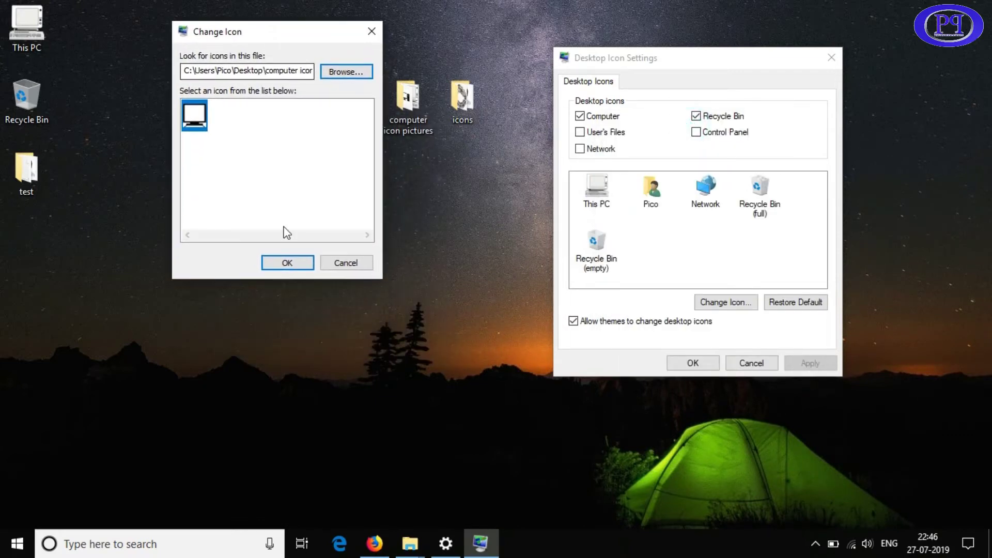
left_click(288, 262)
left_click_drag(690, 60, 234, 38)
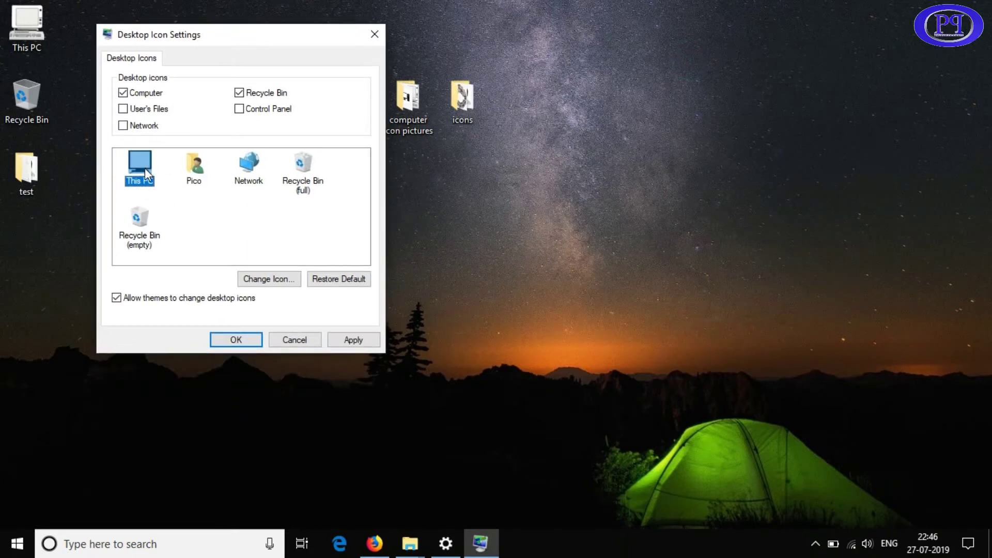
left_click(353, 339)
left_click(22, 33)
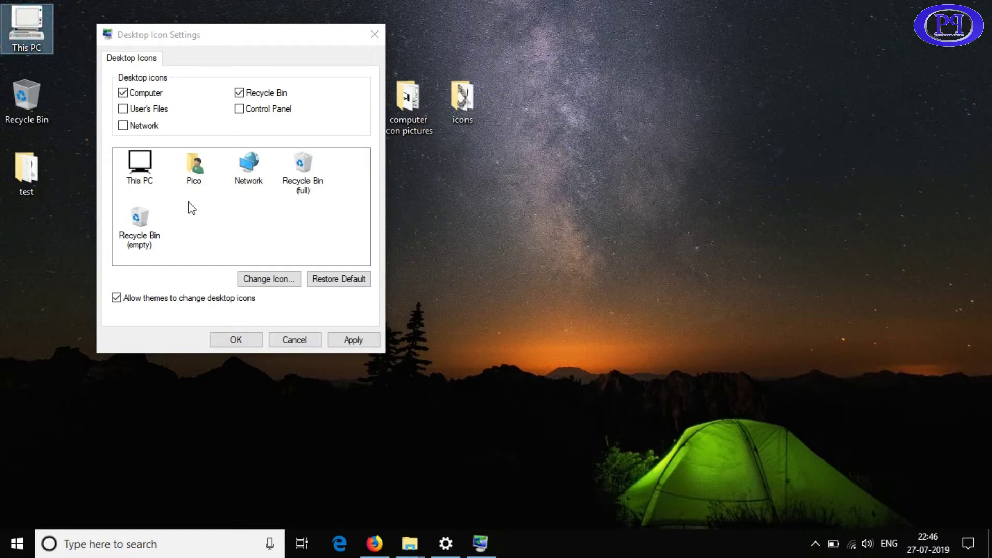
left_click(355, 341)
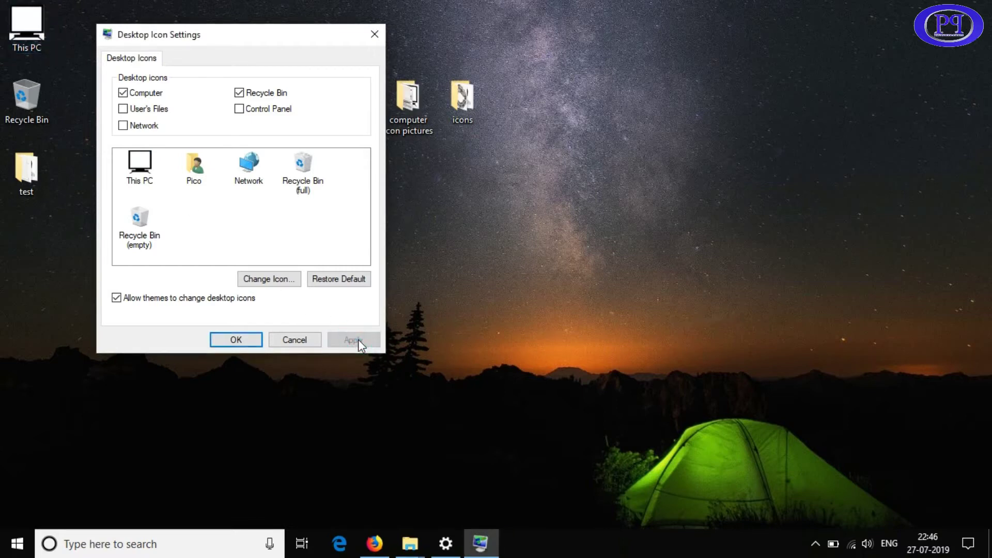
double_click(26, 28)
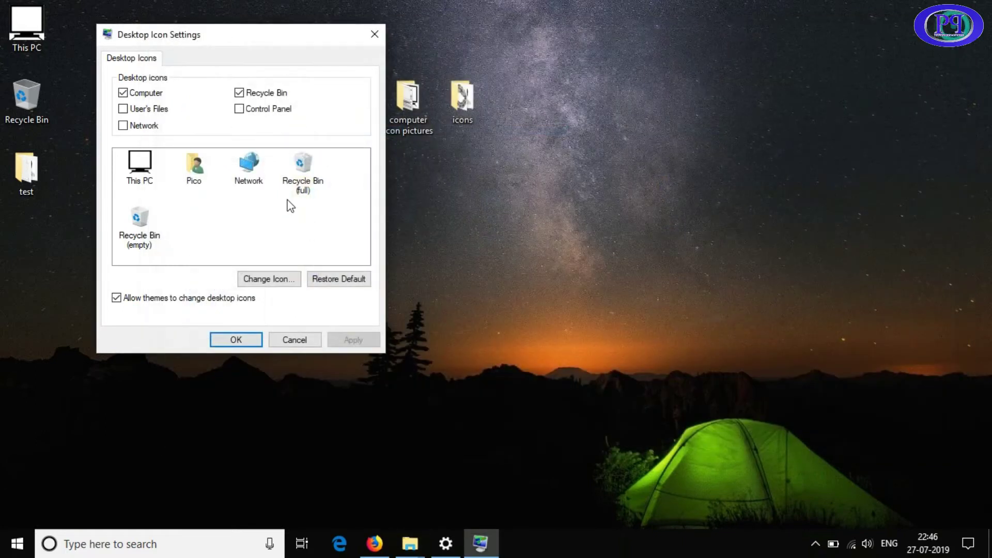
left_click(883, 30)
- Restore and apply the default This PC icon, close the desktop icon settings and refresh the desktop
left_click(346, 282)
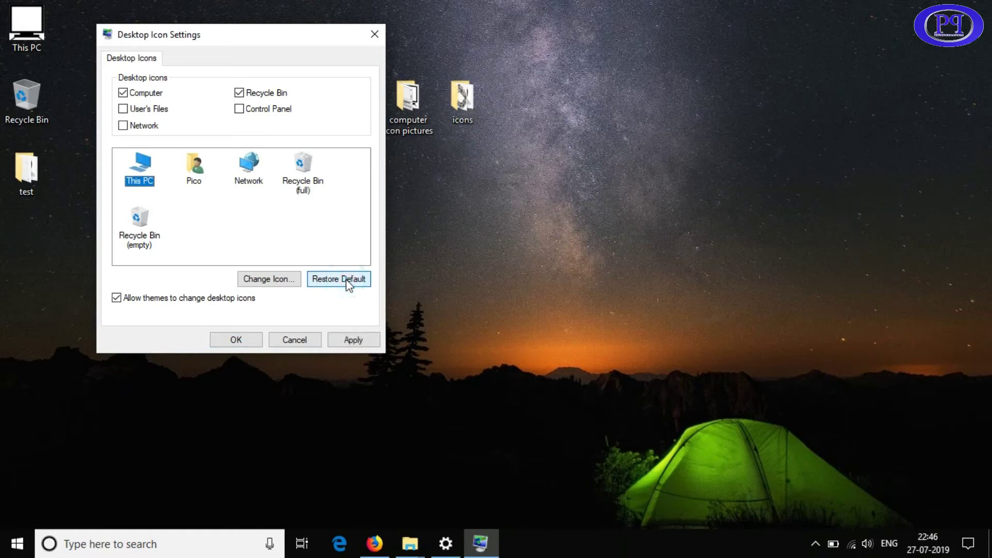
left_click(358, 340)
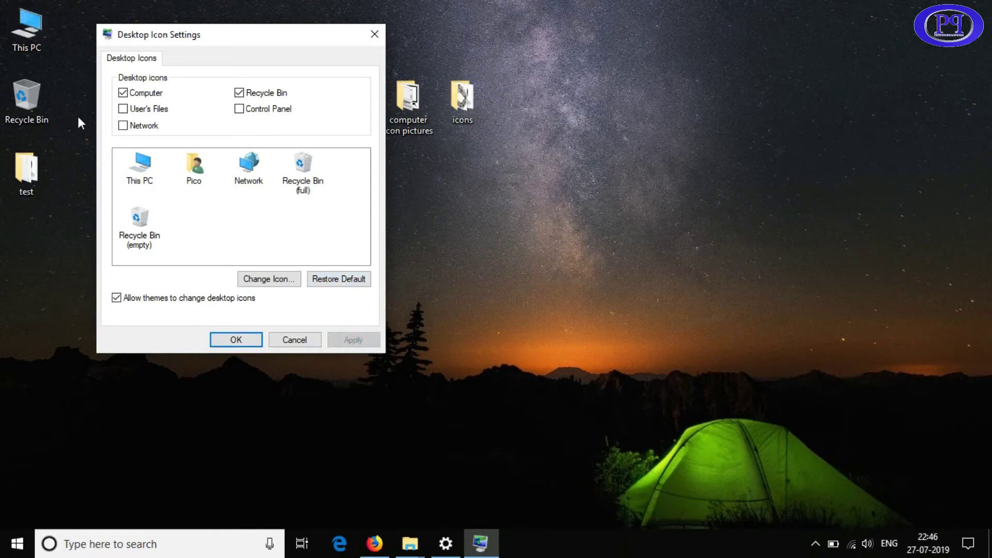
left_click(374, 35)
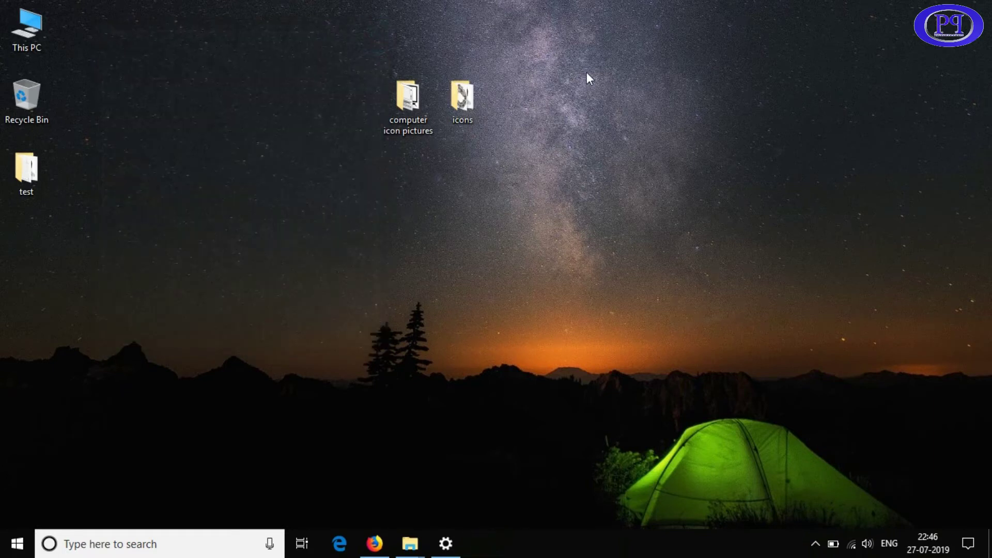
right_click(587, 73)
left_click(640, 116)
- Preview custom_icon.ico from the icons folder on the desktop and close the preview
double_click(469, 102)
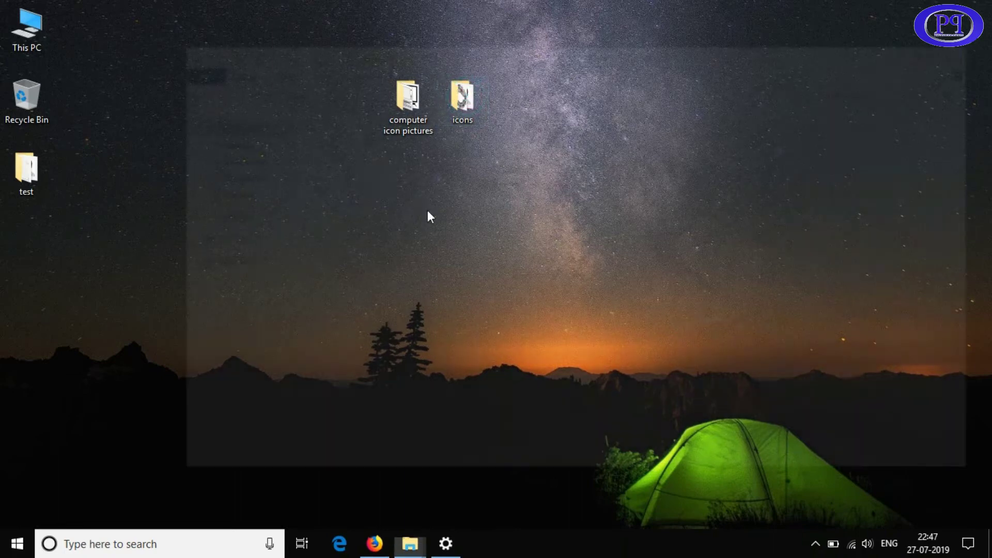
left_click(339, 151)
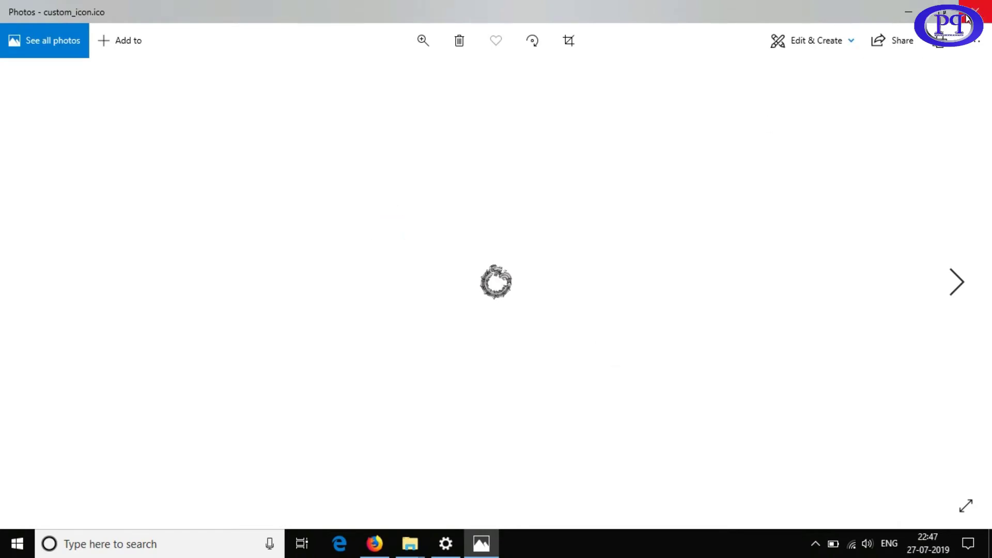
left_click(976, 10)
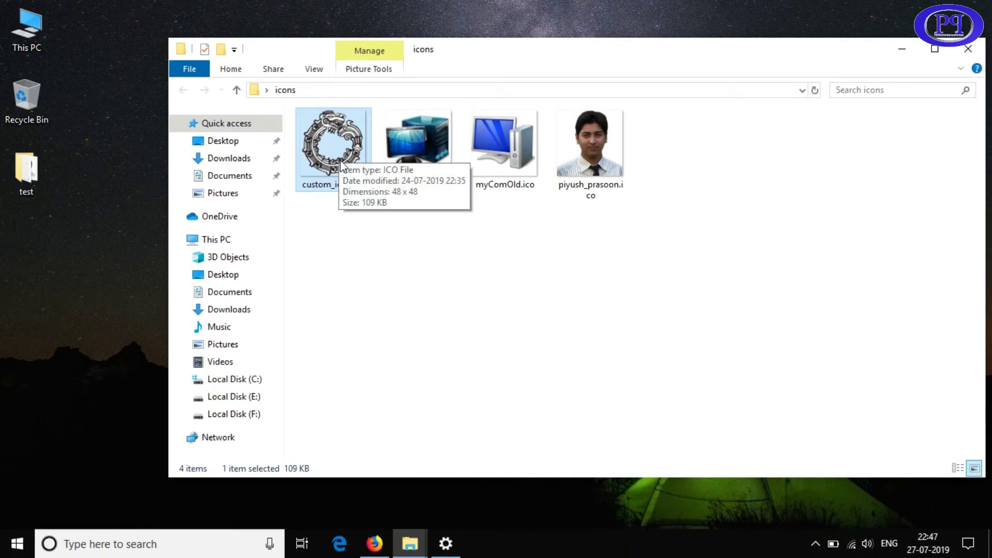
- In the desktop icon settings, choose custom_icon.ico from the desktop's icons folder as the This PC icon
left_click(445, 543)
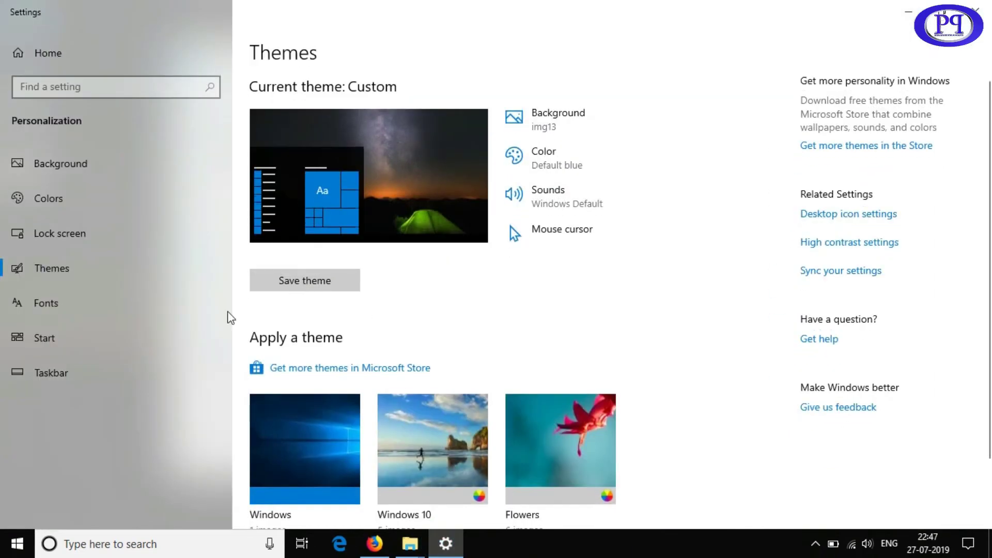
left_click(850, 214)
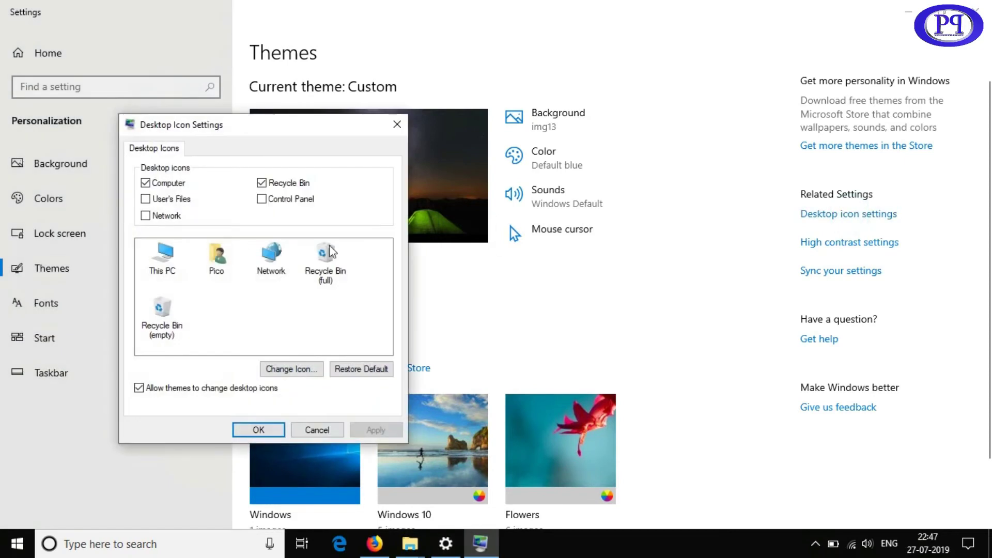
left_click(165, 263)
left_click(291, 369)
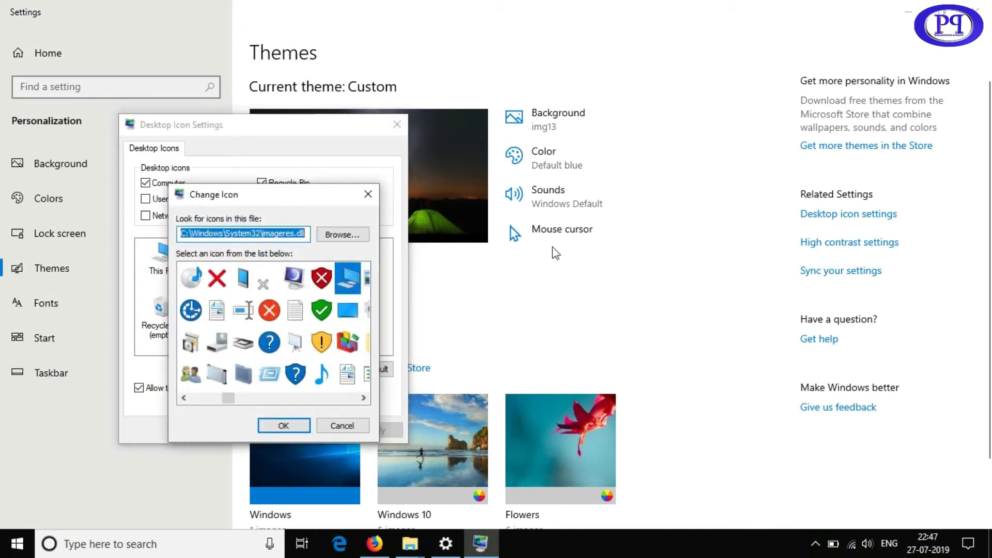
left_click(345, 234)
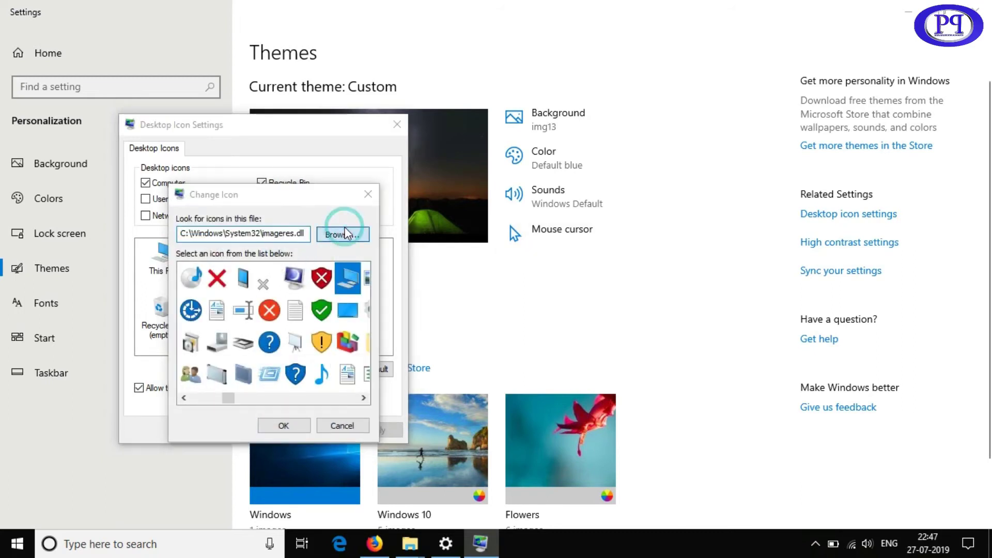
left_click(228, 275)
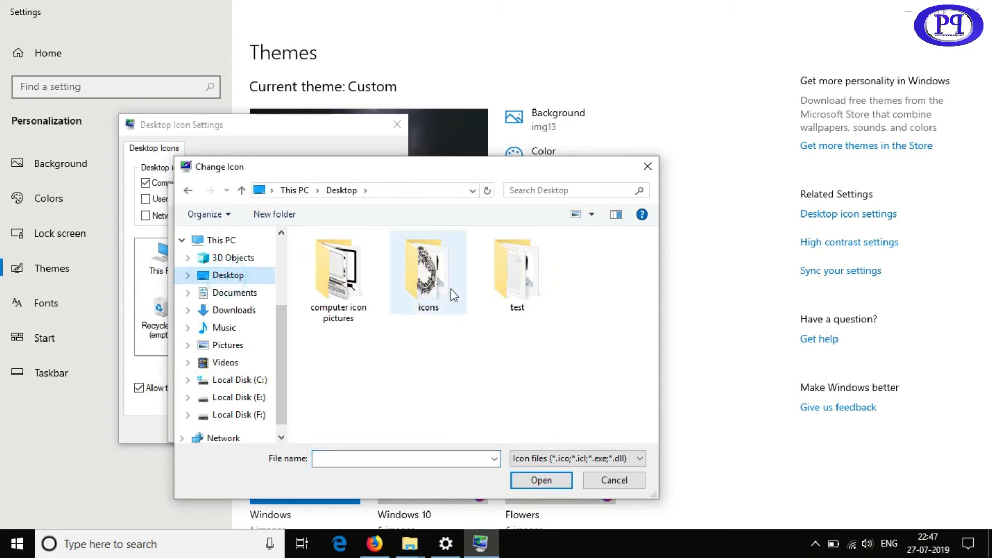
double_click(437, 308)
double_click(336, 271)
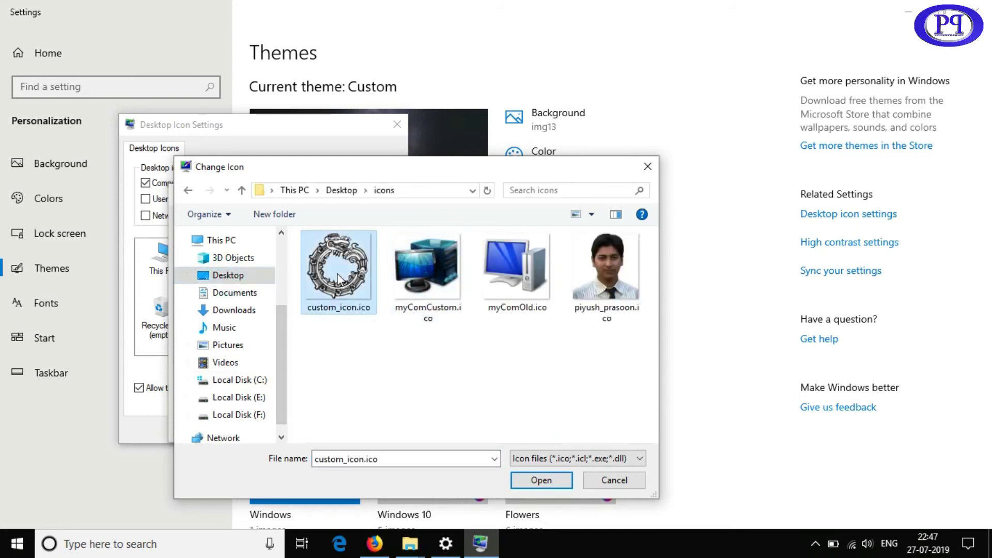
left_click(285, 426)
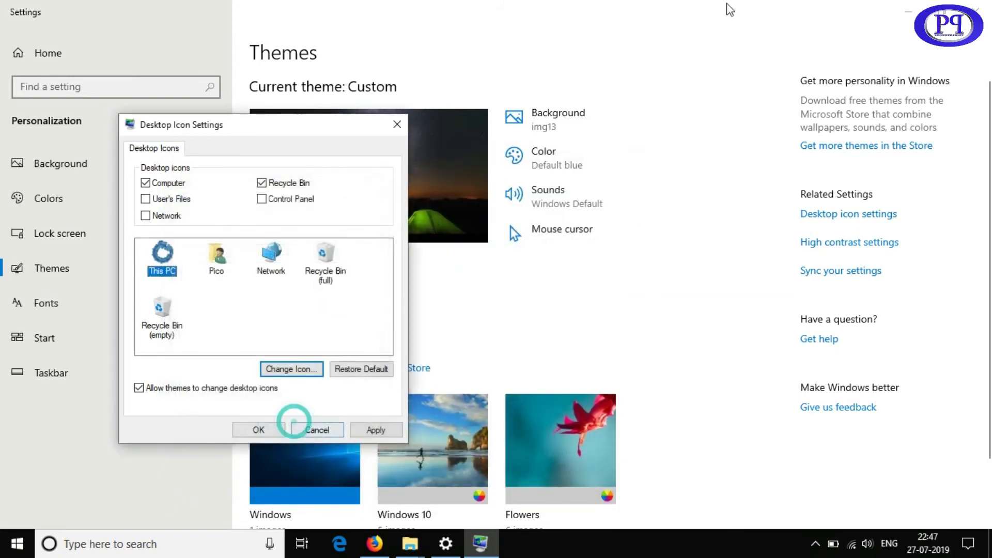
- Apply the custom icon to This PC with the desktop in view, and move the settings dialog off custom_icon.ico
left_click(904, 17)
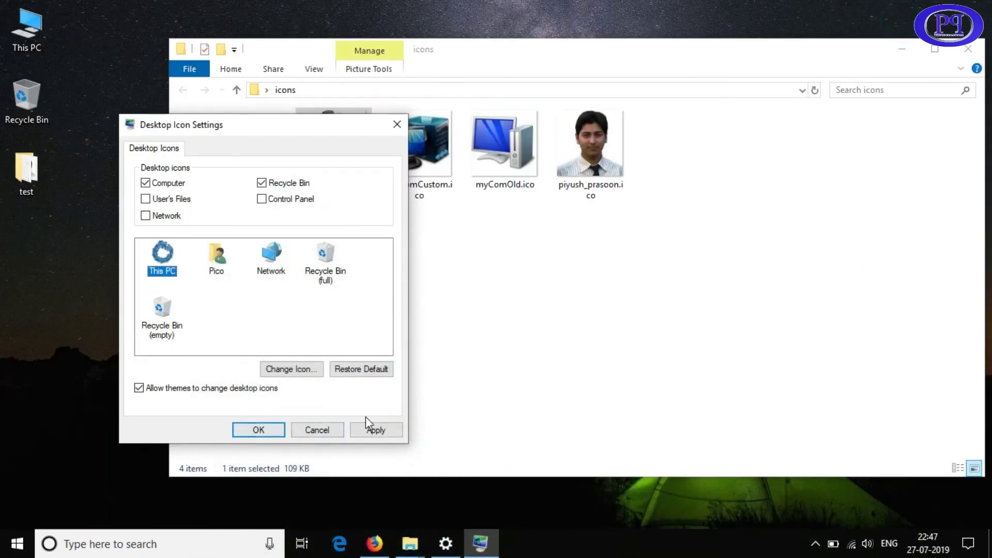
left_click(373, 429)
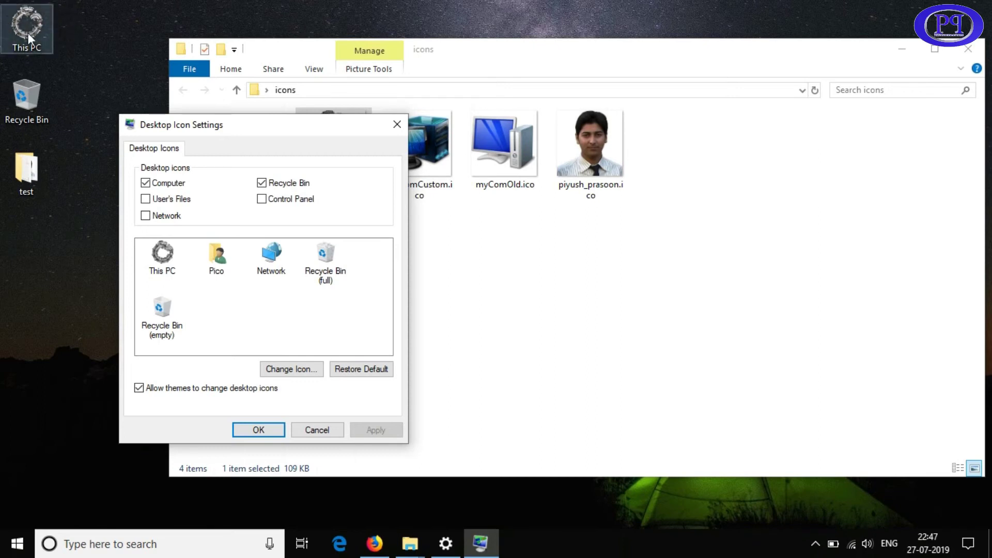
left_click(77, 17)
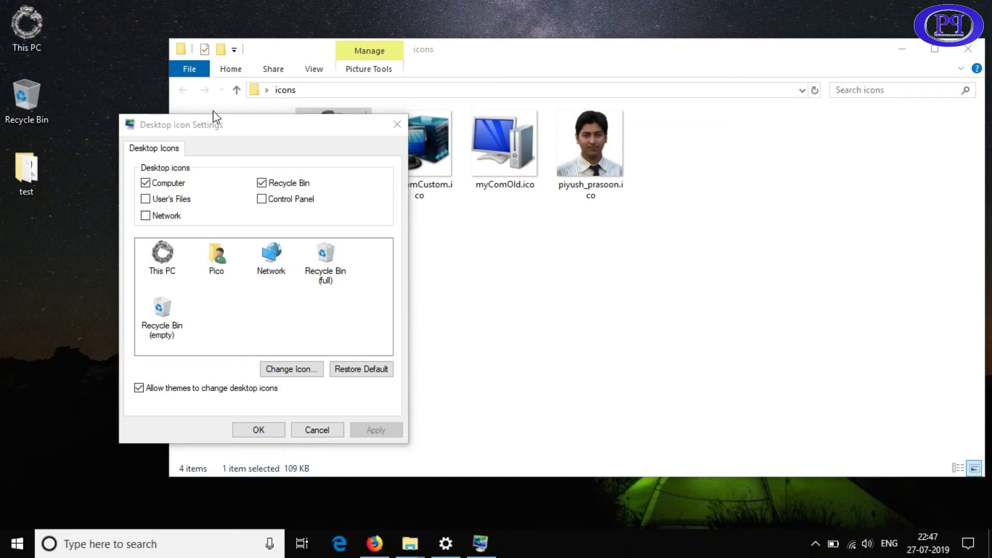
left_click(247, 124)
left_click_drag(246, 125, 505, 54)
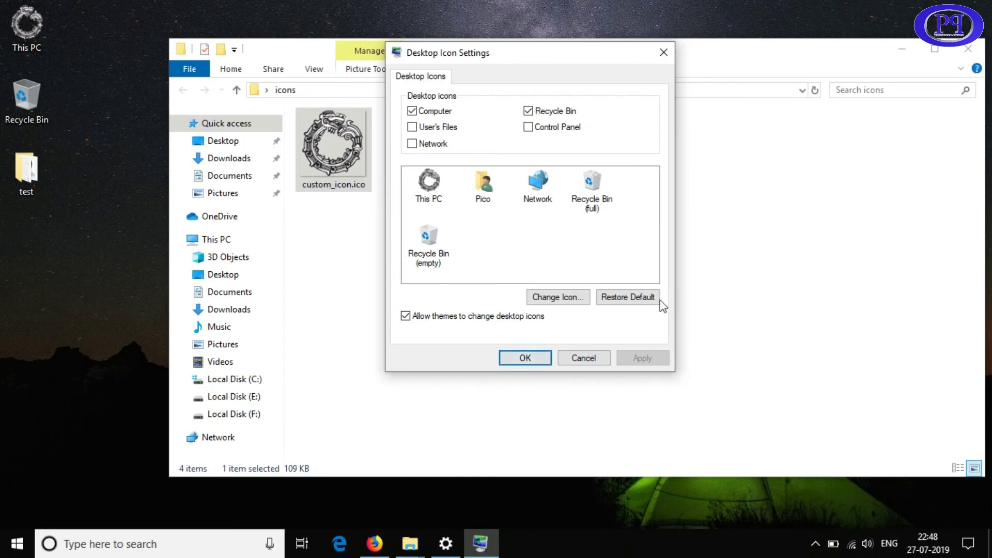
- Reset This PC to its default icon, close the icon settings and the icons folder, and refresh the desktop
left_click(640, 299)
left_click(642, 356)
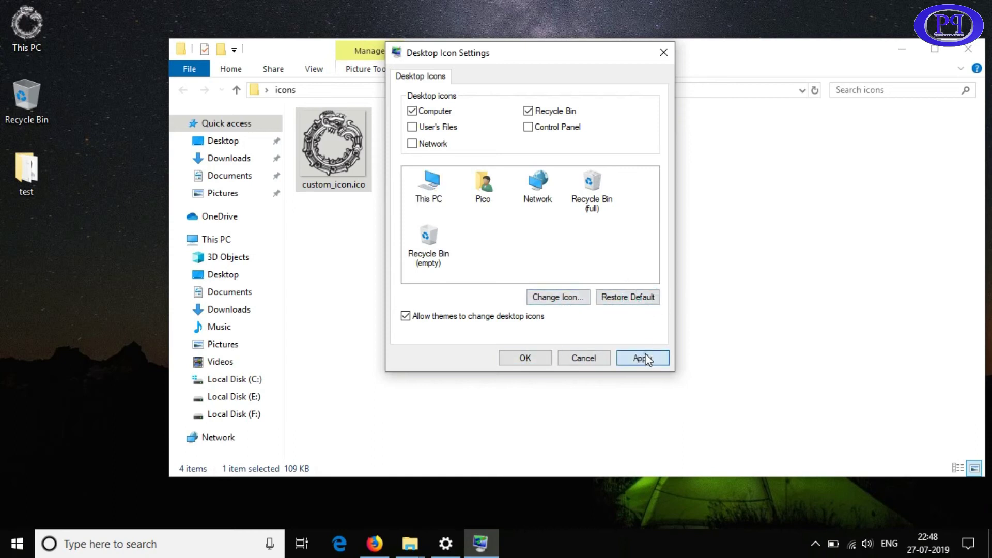
left_click(539, 360)
left_click(976, 58)
right_click(501, 111)
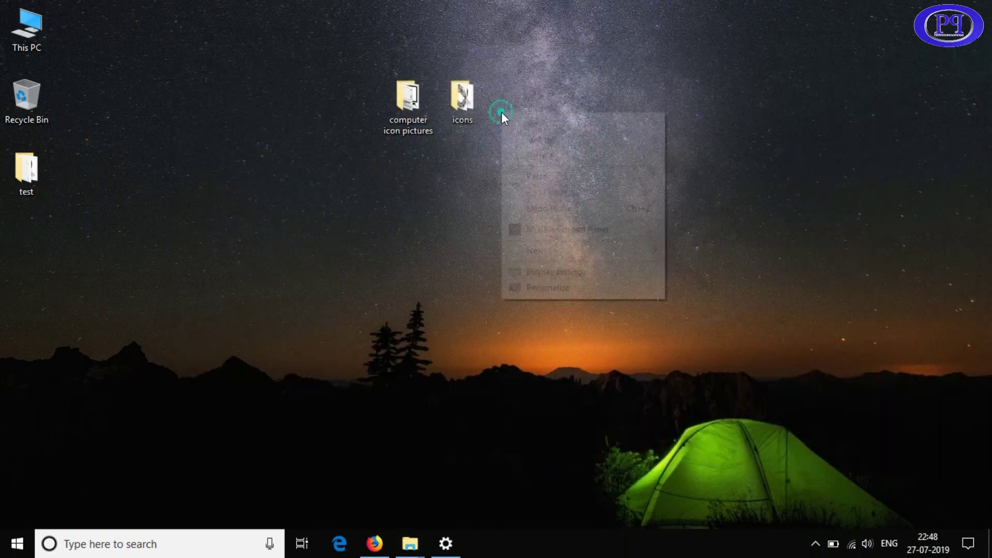
left_click(568, 156)
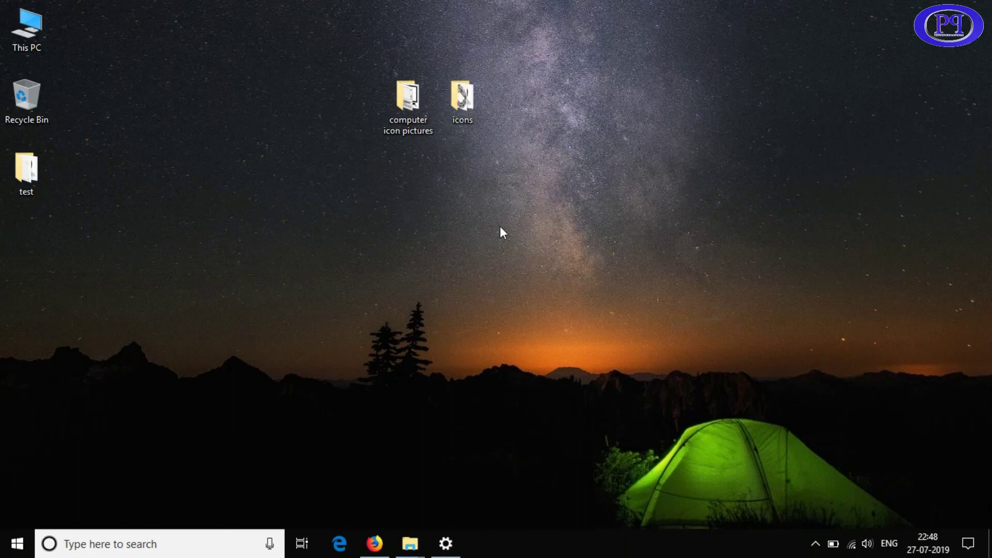
- Close the Settings window, the remaining folder windows and Firefox, and refresh the desktop
left_click(448, 548)
left_click(978, 6)
mouse_move(409, 547)
left_click(554, 434)
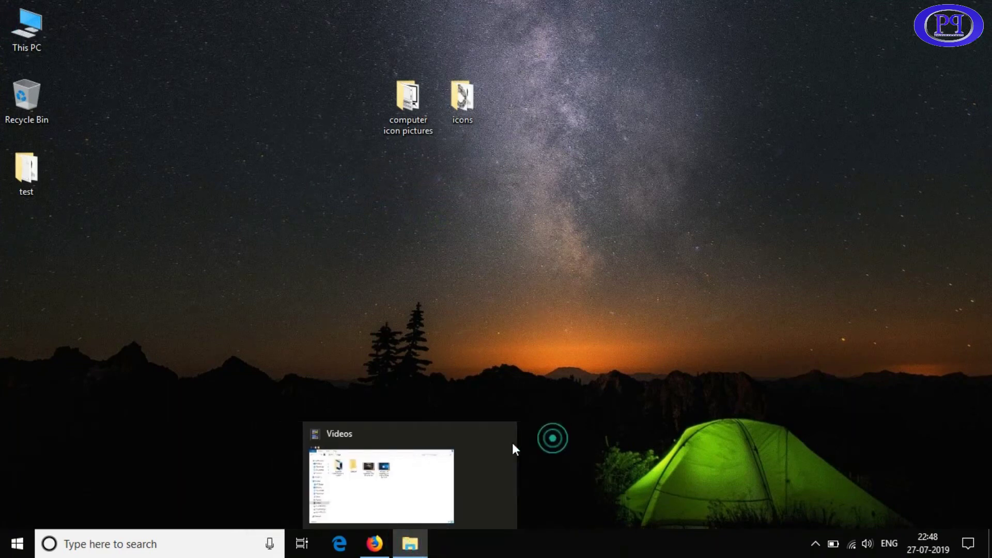
left_click(476, 434)
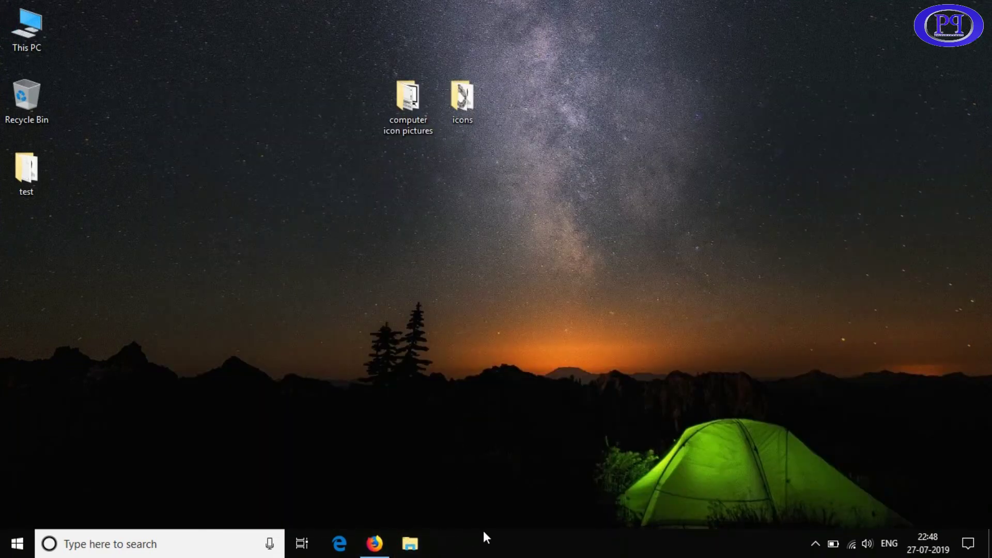
left_click(375, 543)
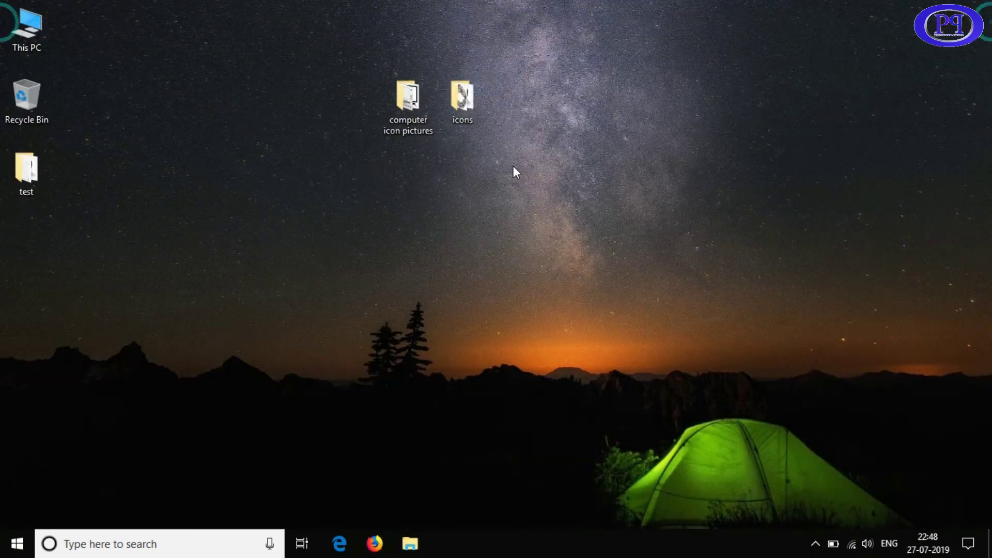
right_click(513, 166)
left_click(572, 212)
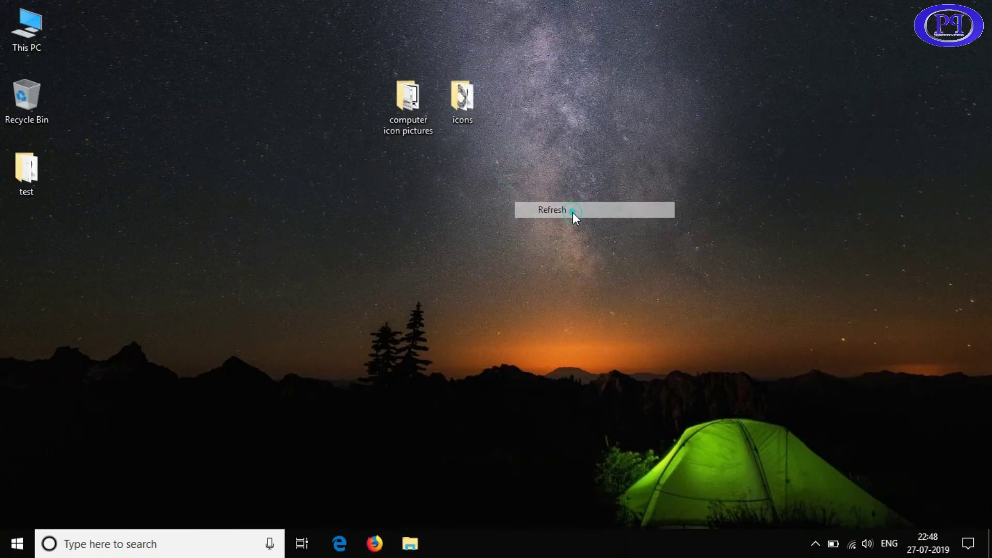